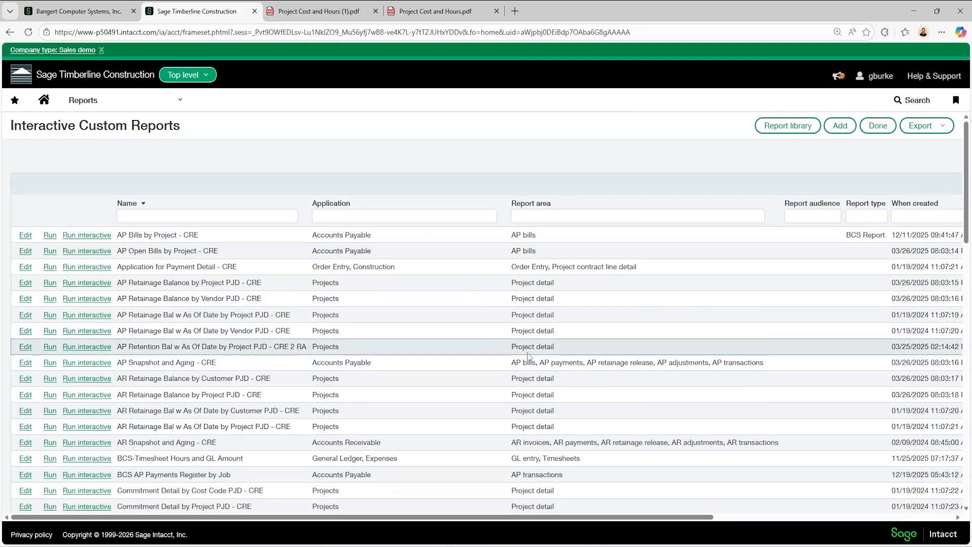
Open zSample Report for editing from the list of interactive custom reports
scroll(351, 375, down, 10)
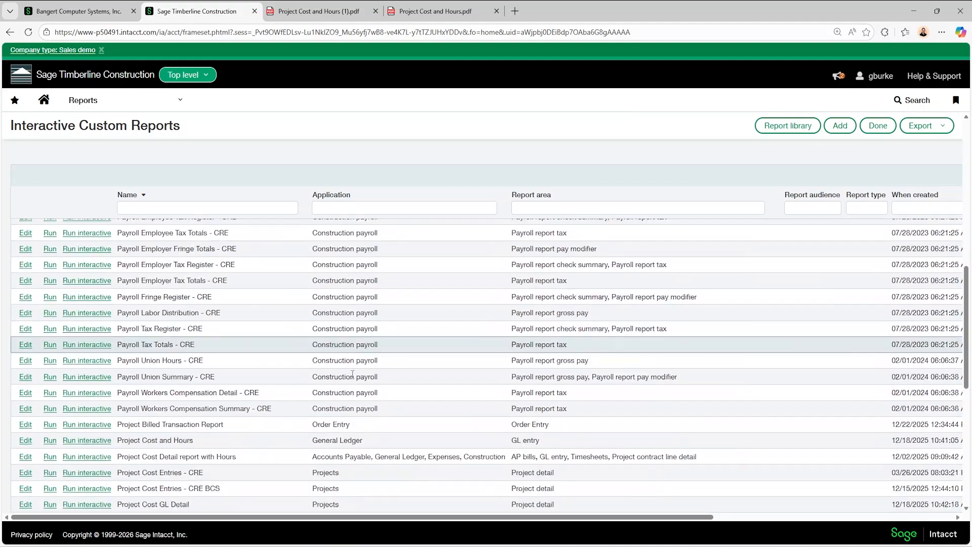
scroll(352, 380, down, 9)
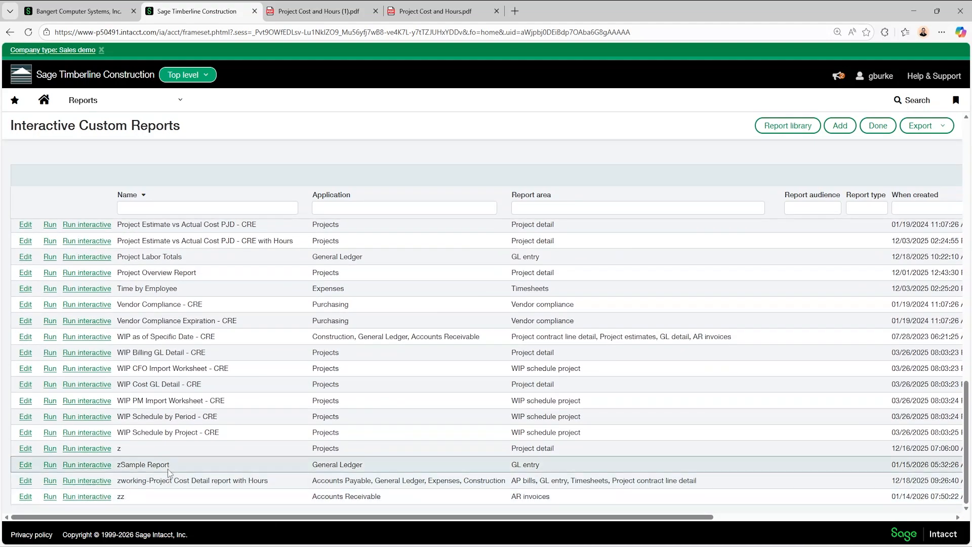
click(22, 467)
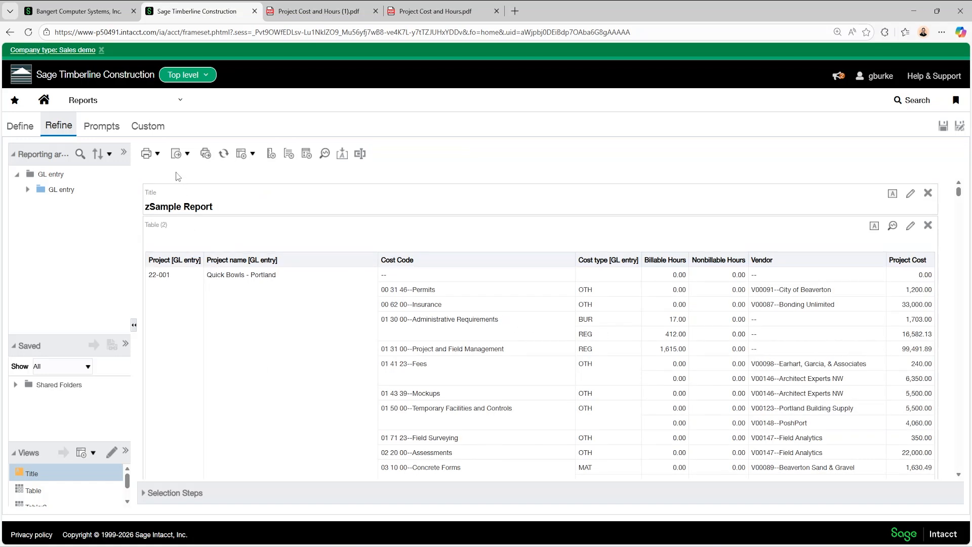
Export the report as a formatted PDF and open the downloaded zSample Report.pdf
click(176, 156)
mouse_move(174, 168)
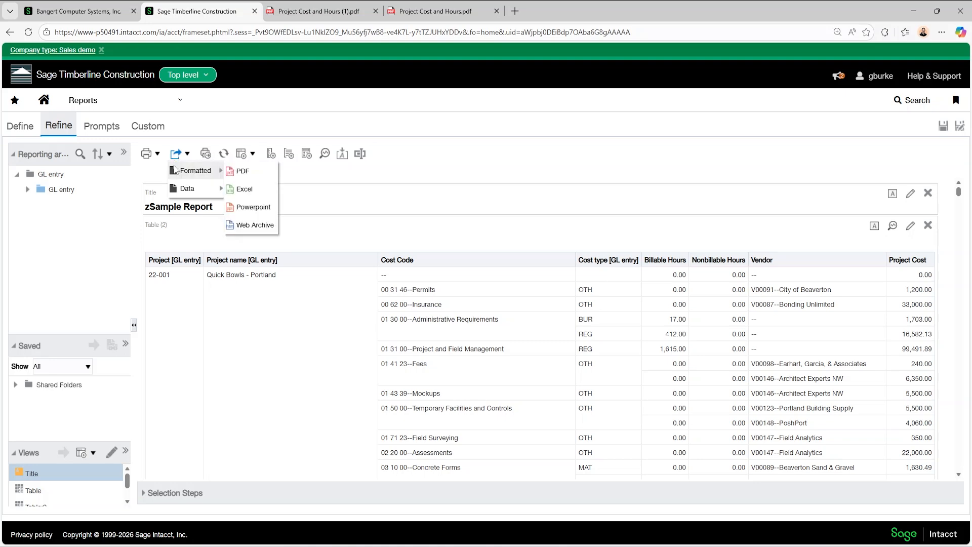
click(235, 170)
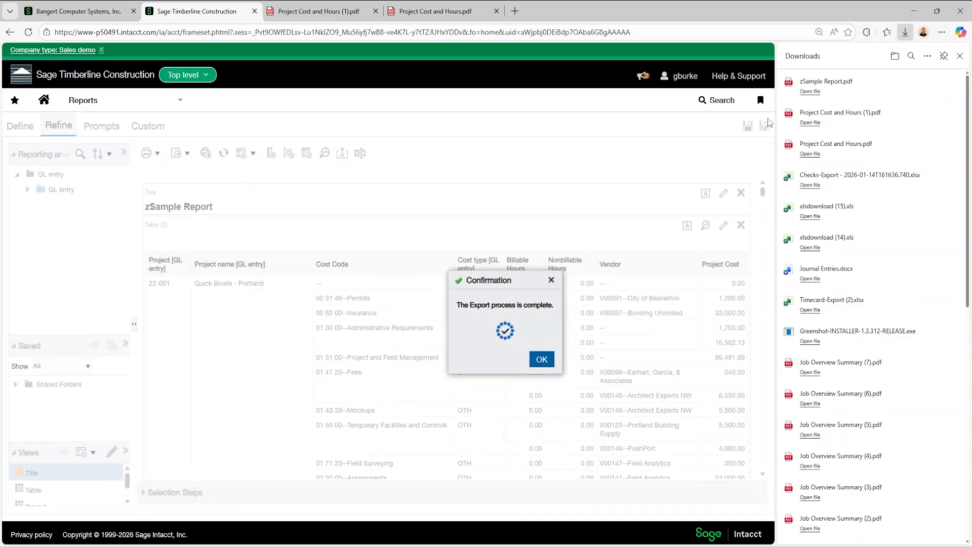
click(826, 82)
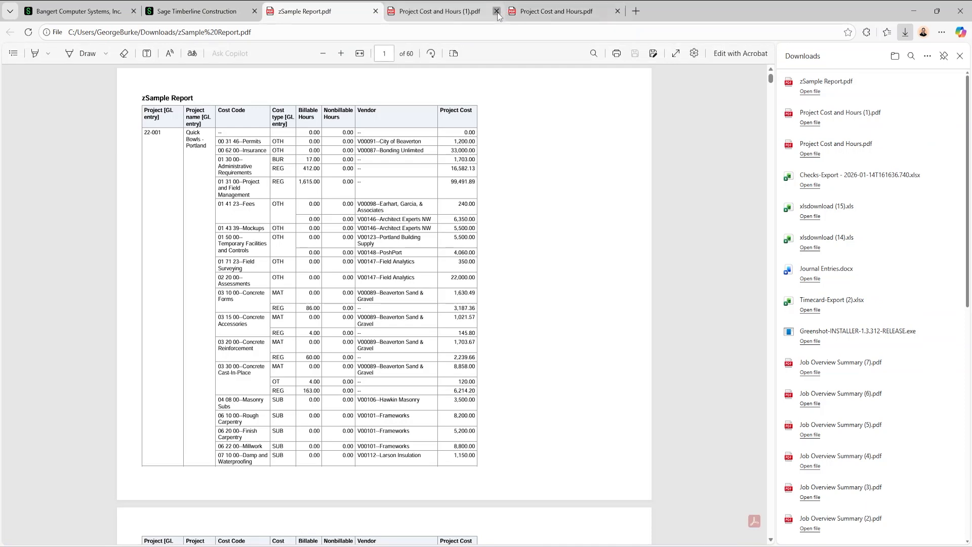
Close both Project Cost and Hours PDFs and review the layout of the project columns across the exported report's first pages
click(497, 11)
click(497, 11)
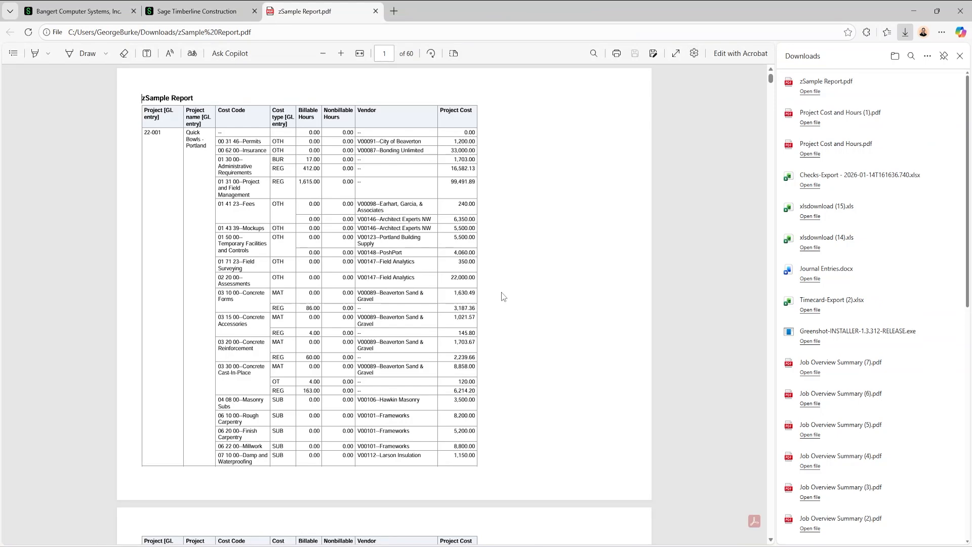
scroll(448, 246, down, 5)
scroll(482, 239, down, 9)
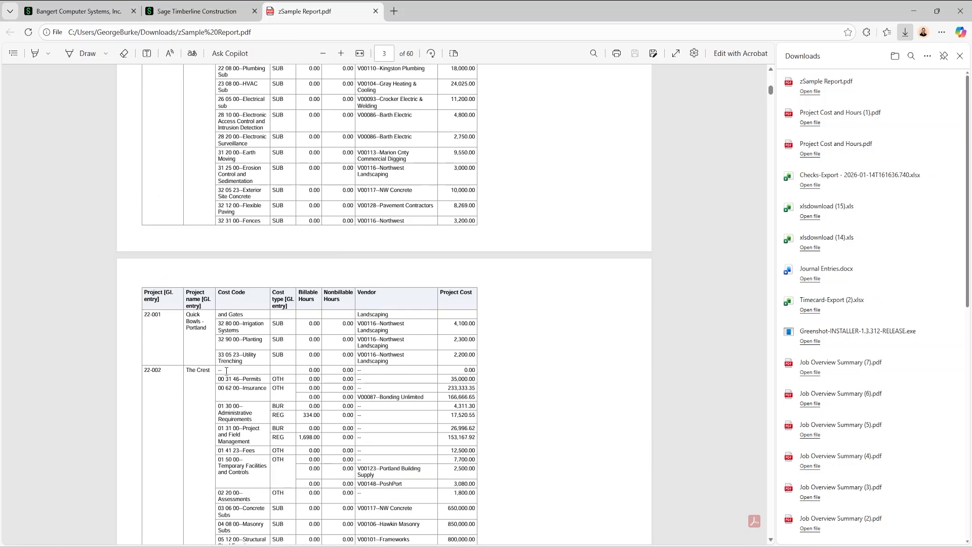
scroll(298, 404, down, 1)
scroll(298, 404, down, 4)
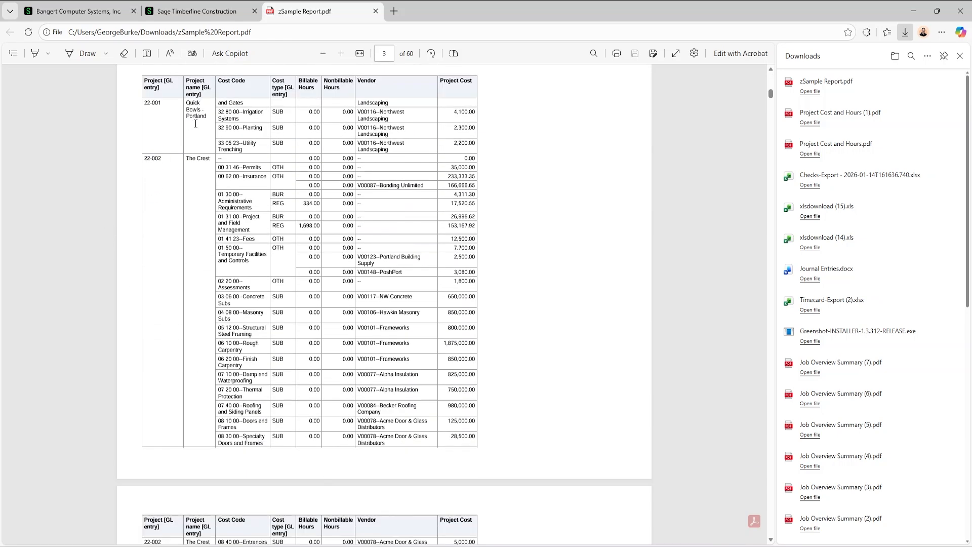
scroll(337, 166, down, 4)
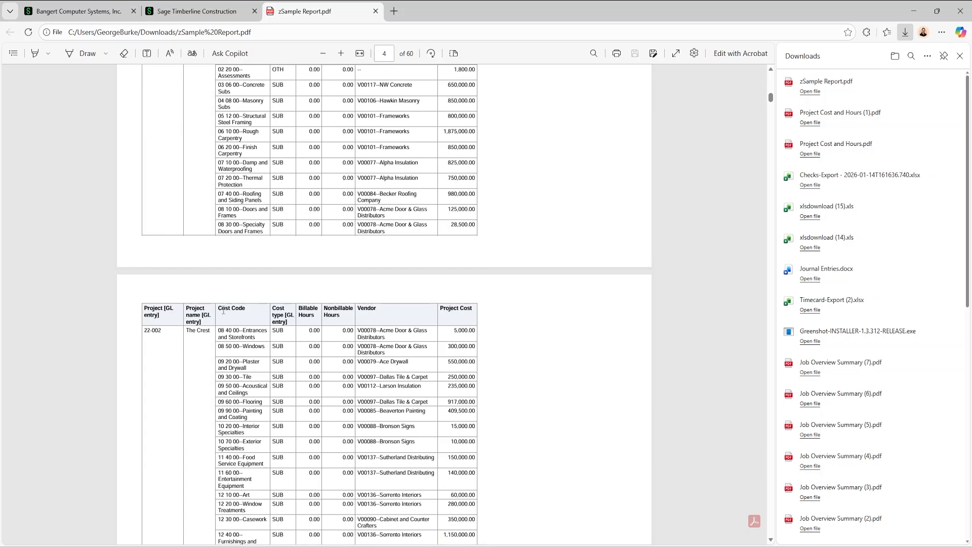
Close the exported PDF and return to the report, dismissing the export confirmation and the downloads list
click(375, 10)
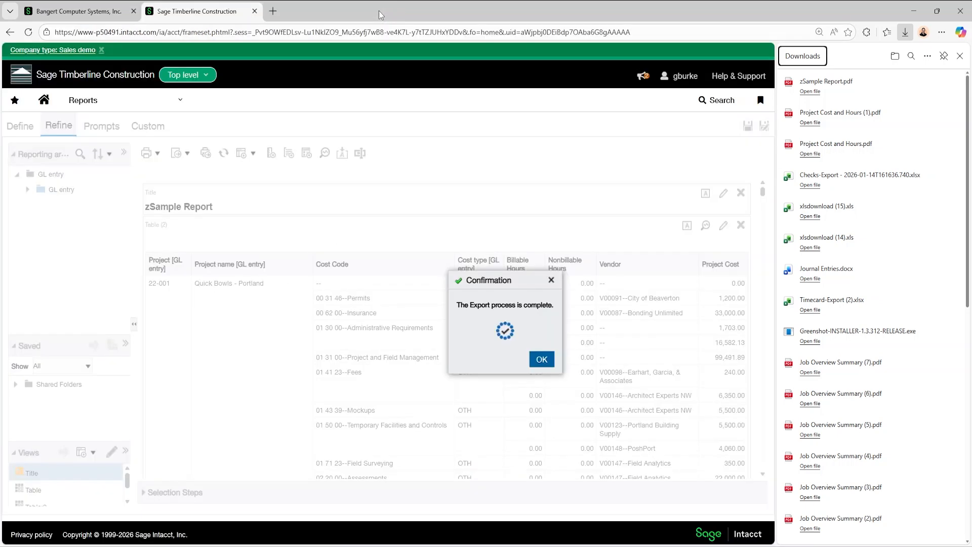
click(541, 360)
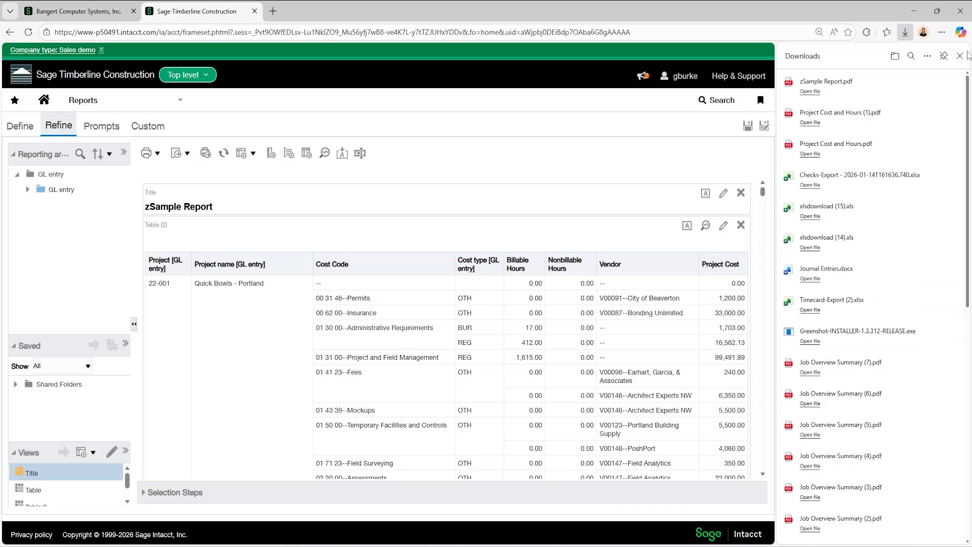
click(960, 56)
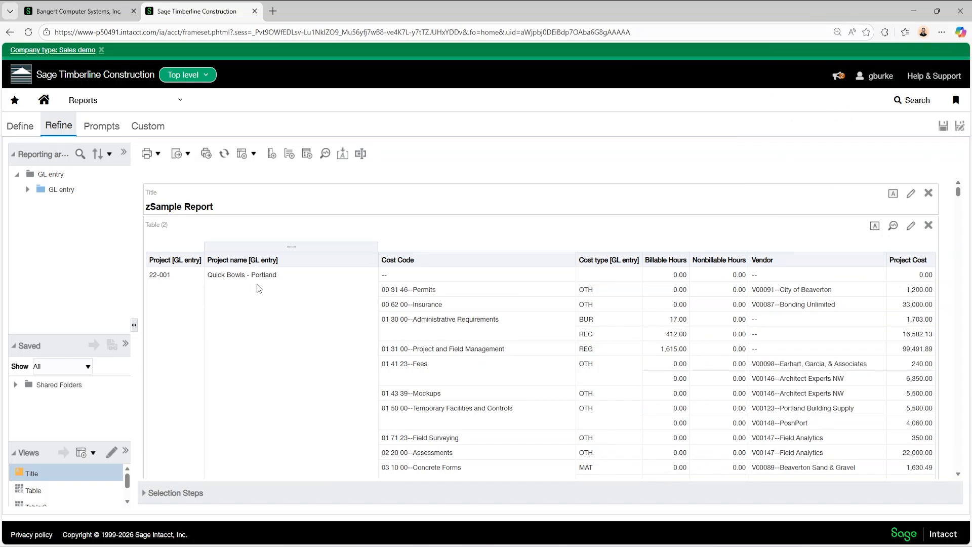
Create a calculation column and insert Project [GL entry] as the first part of its formula
click(272, 153)
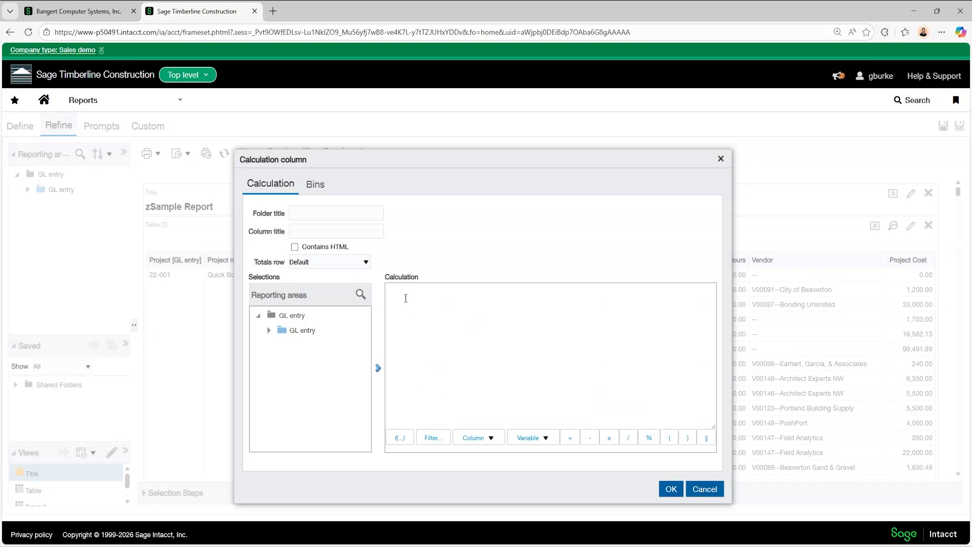
click(474, 439)
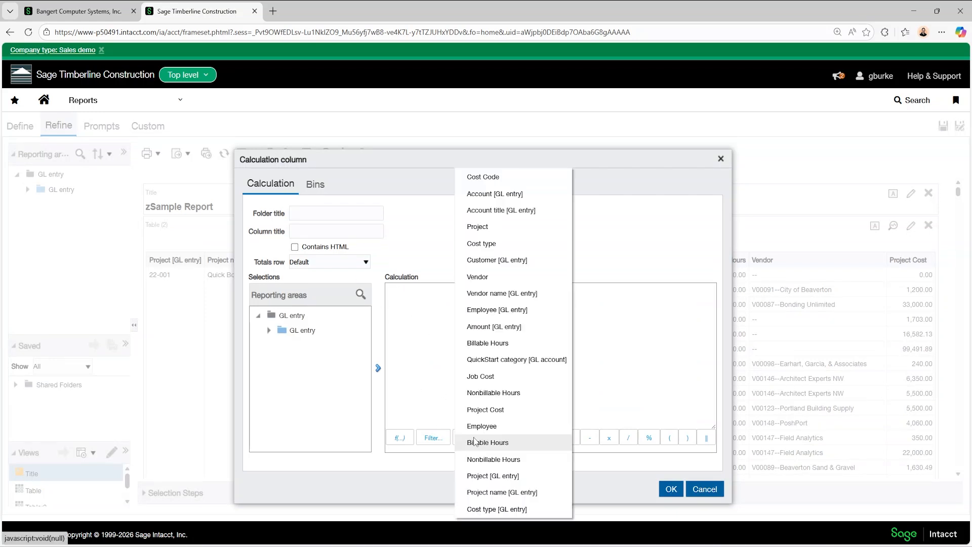
click(484, 476)
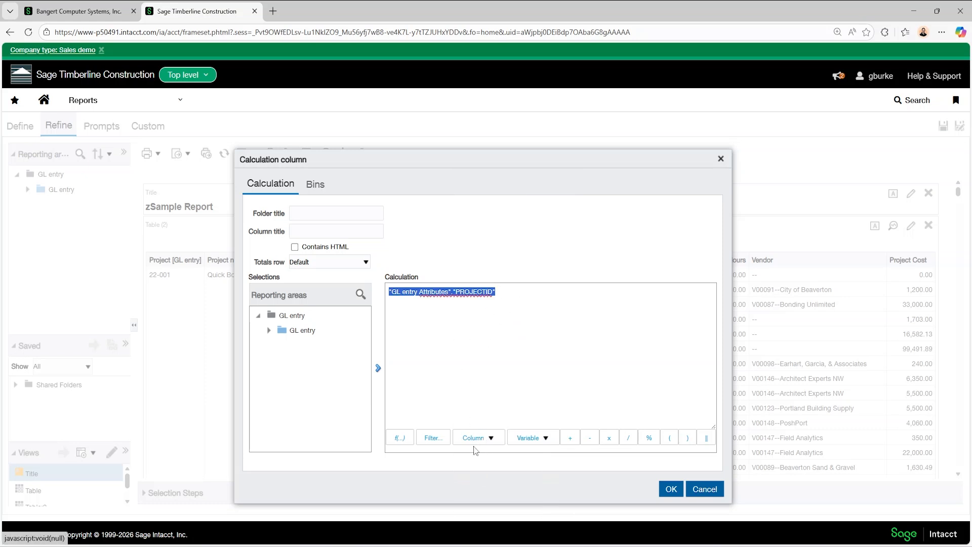
click(514, 290)
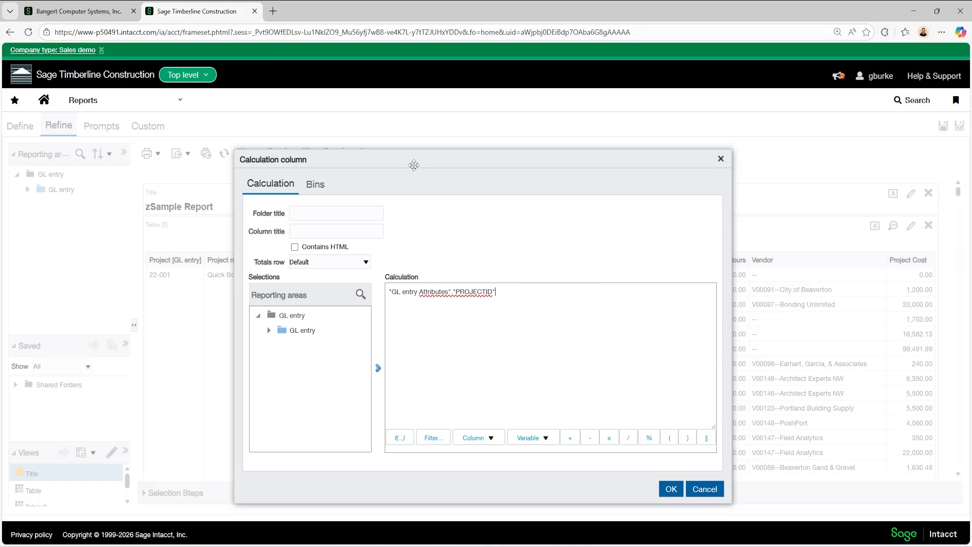
Extend the formula with ||'--'|| and Project name [GL entry] to join the project ID and name
drag(411, 158, 635, 153)
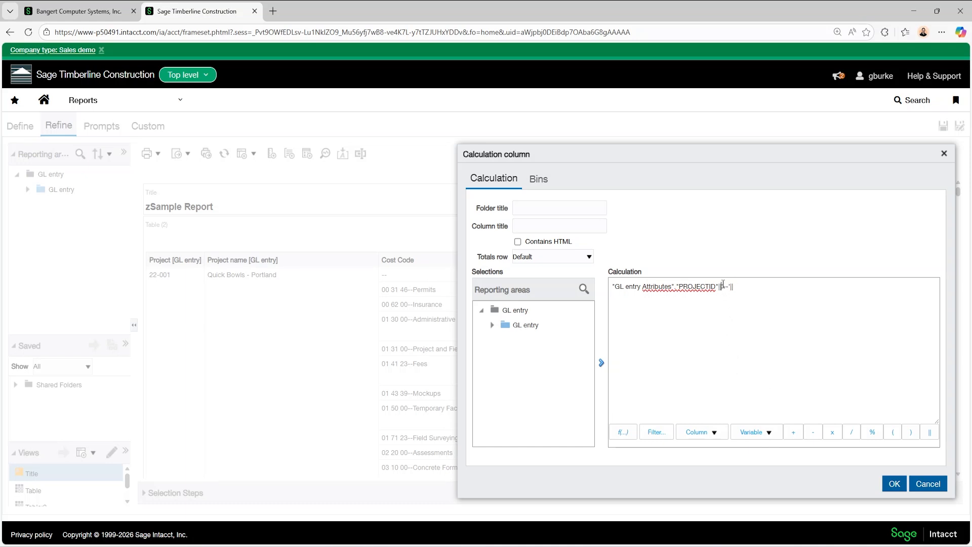
drag(723, 285, 730, 284)
click(744, 288)
click(715, 432)
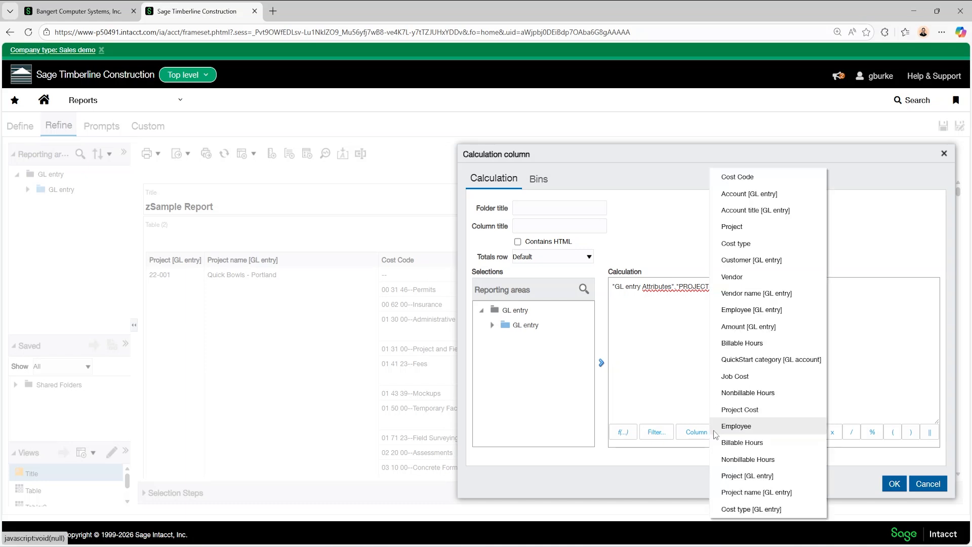
click(746, 492)
click(876, 289)
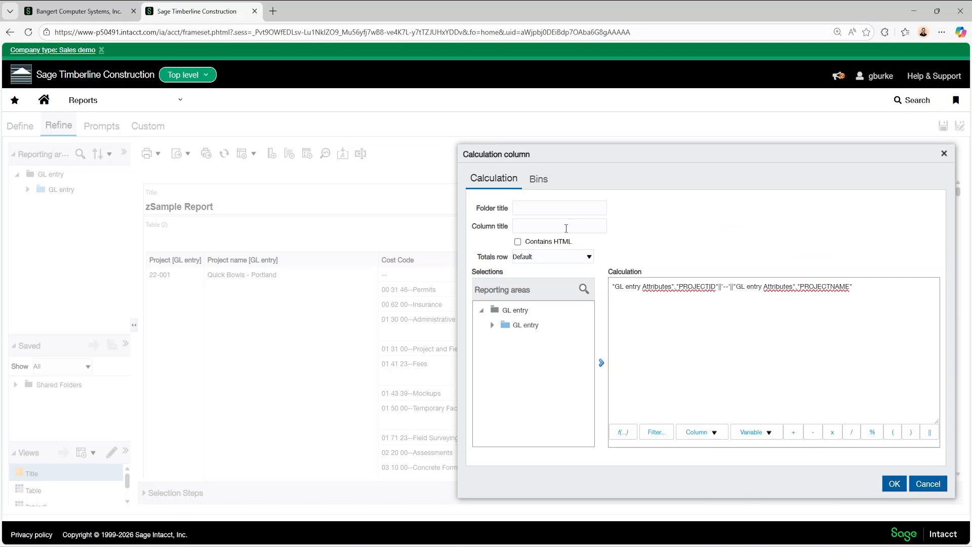
Title the calculation column Project, save it, and place it directly before the Cost Code column
text(Project)
click(893, 484)
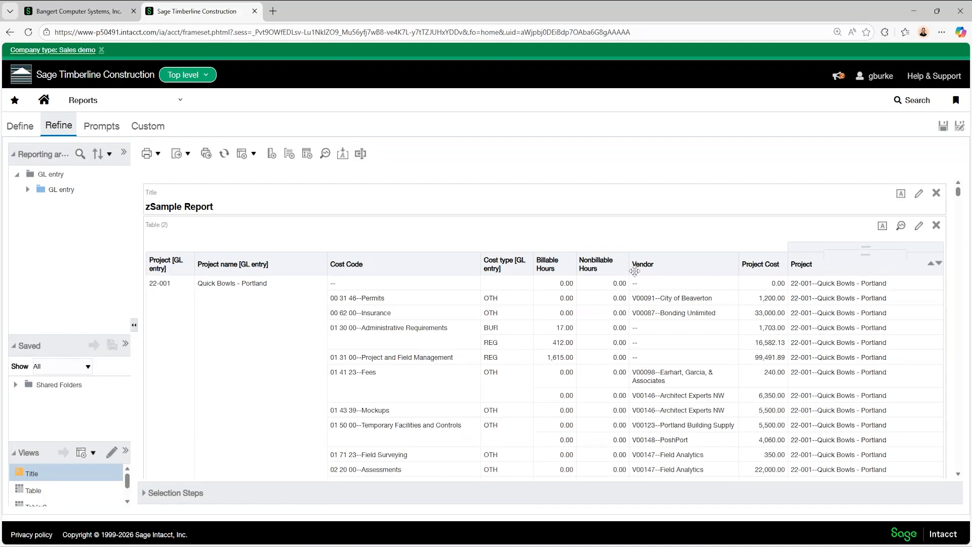
drag(635, 272, 350, 282)
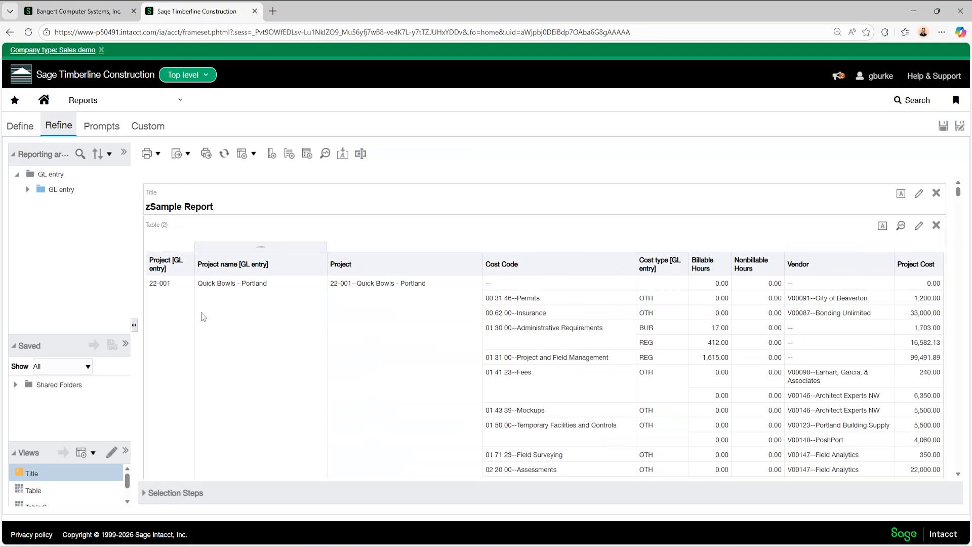
Edit the table view and move Project [GL entry] from its columns to the excluded ones
click(920, 228)
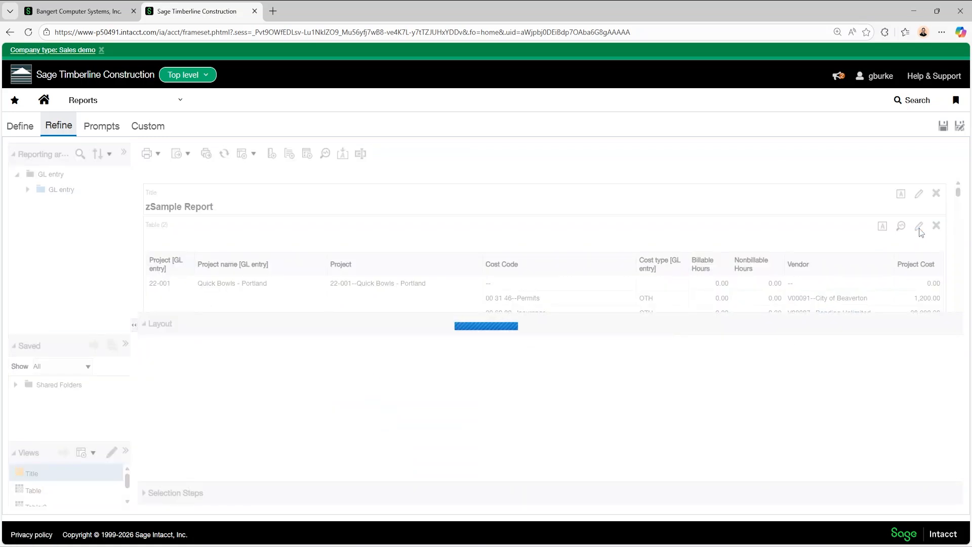
scroll(335, 376, down, 1)
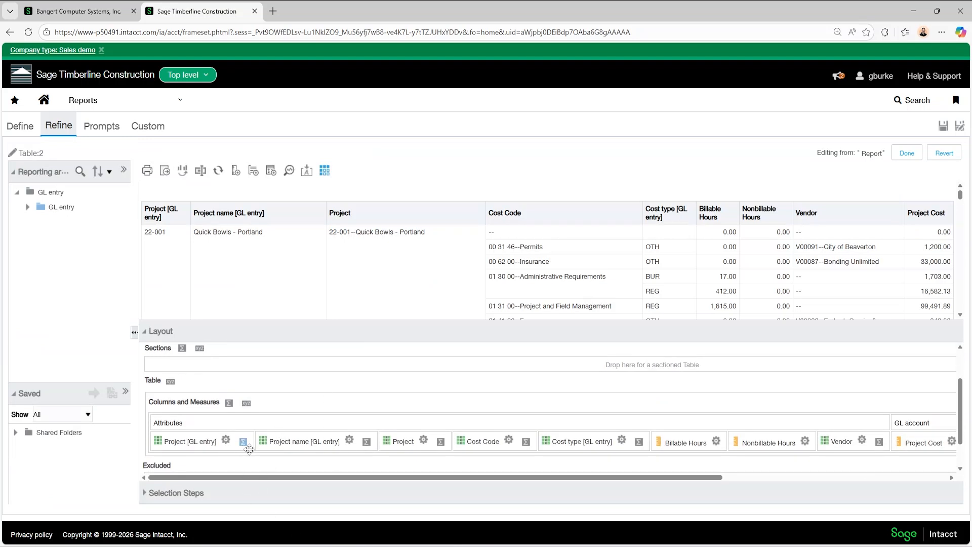
scroll(291, 412, up, 1)
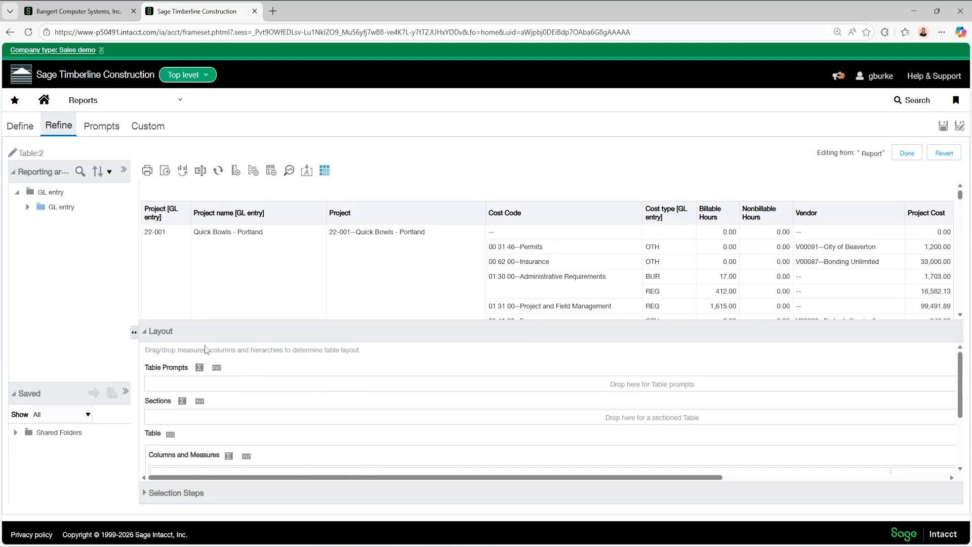
scroll(245, 375, down, 2)
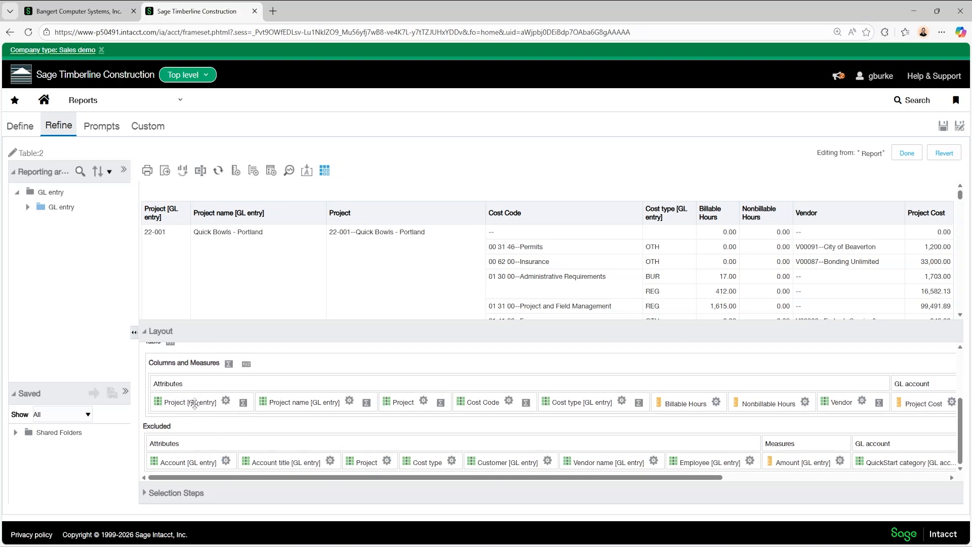
drag(193, 403, 193, 456)
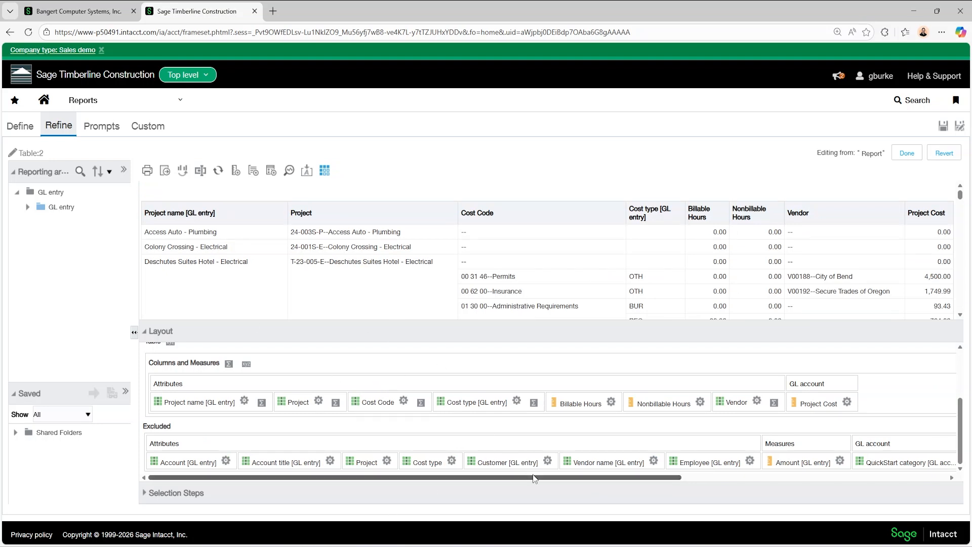
Remove the excluded Project [GL entry] column from all views of the report
drag(533, 474, 818, 476)
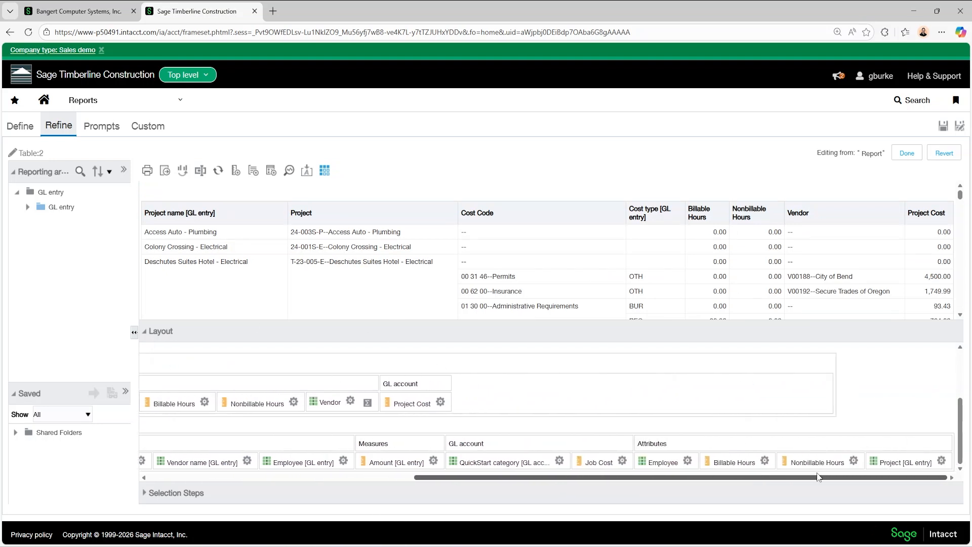
click(941, 461)
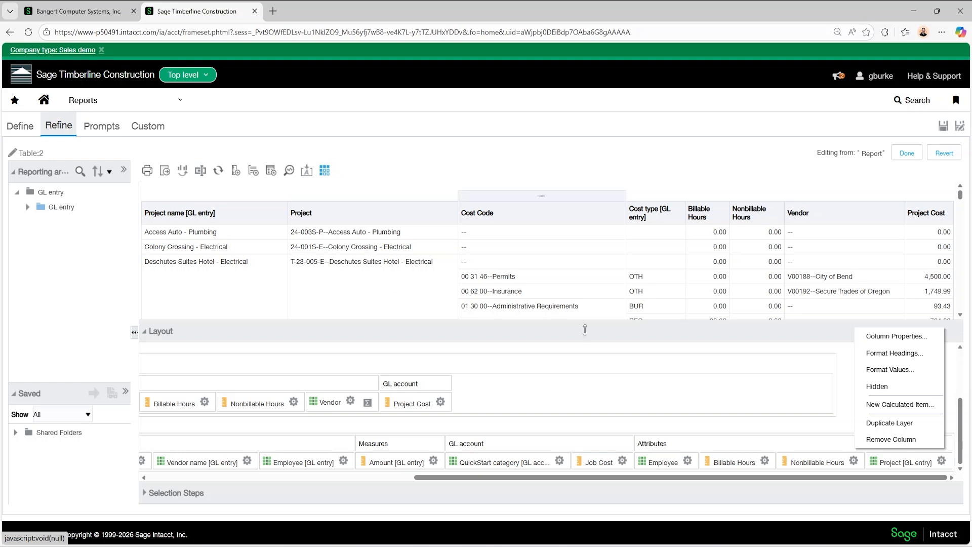
click(881, 441)
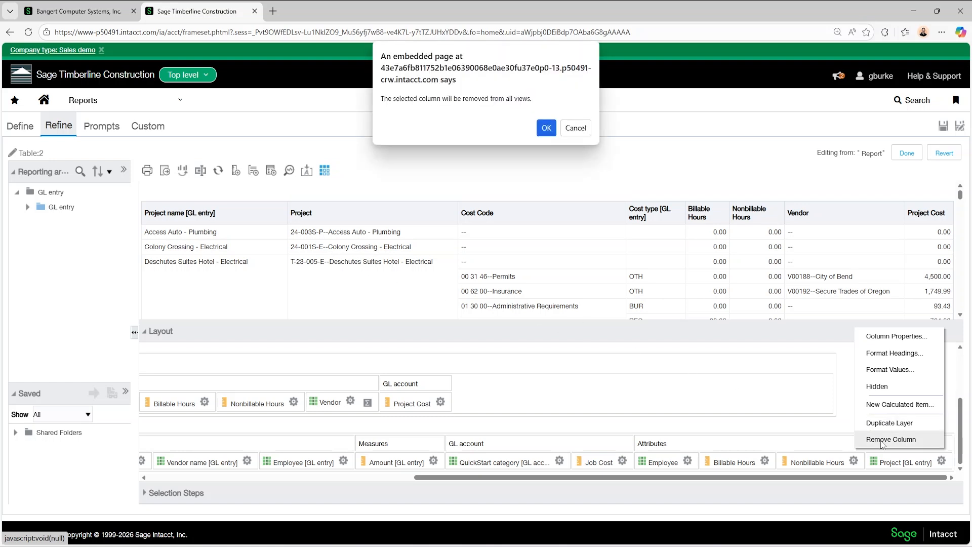
click(546, 130)
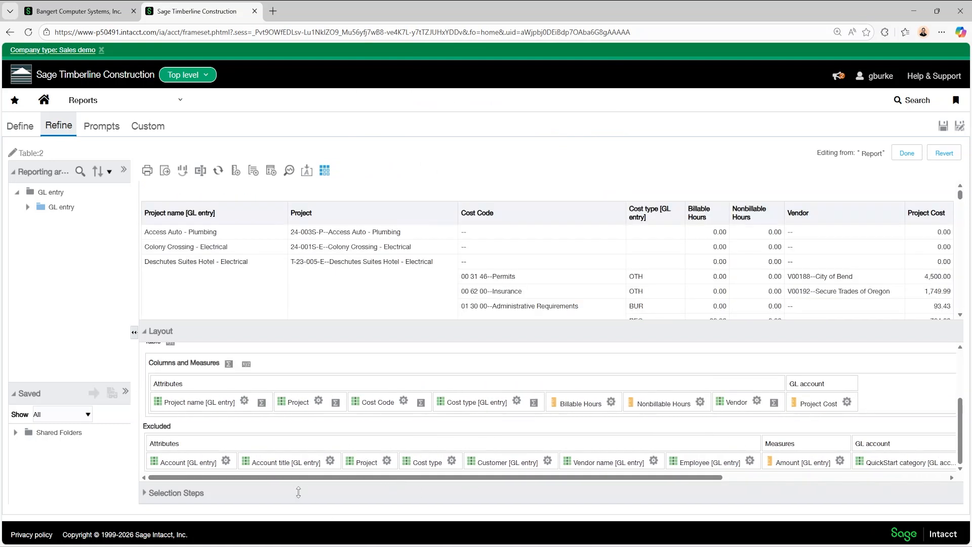
Hide the Project name [GL entry] column in the table
click(245, 401)
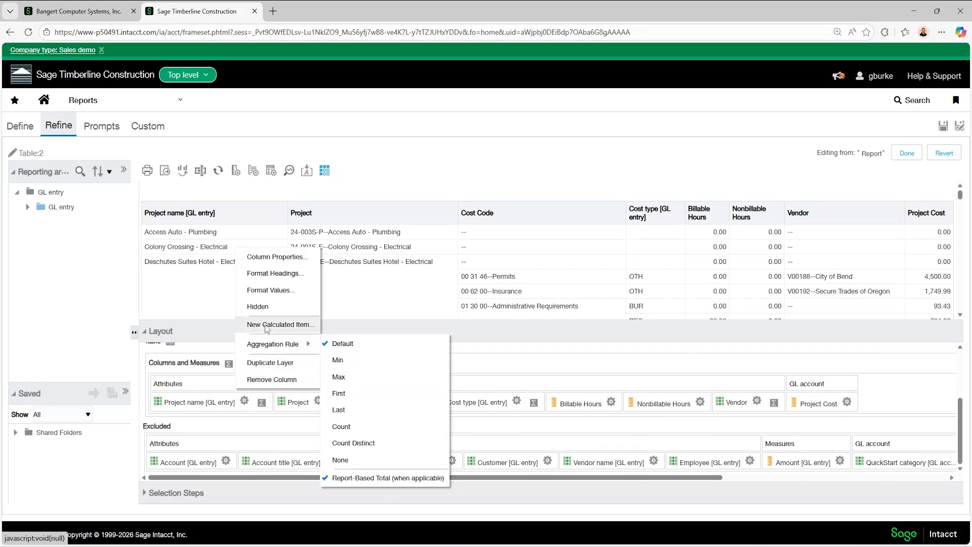
click(194, 399)
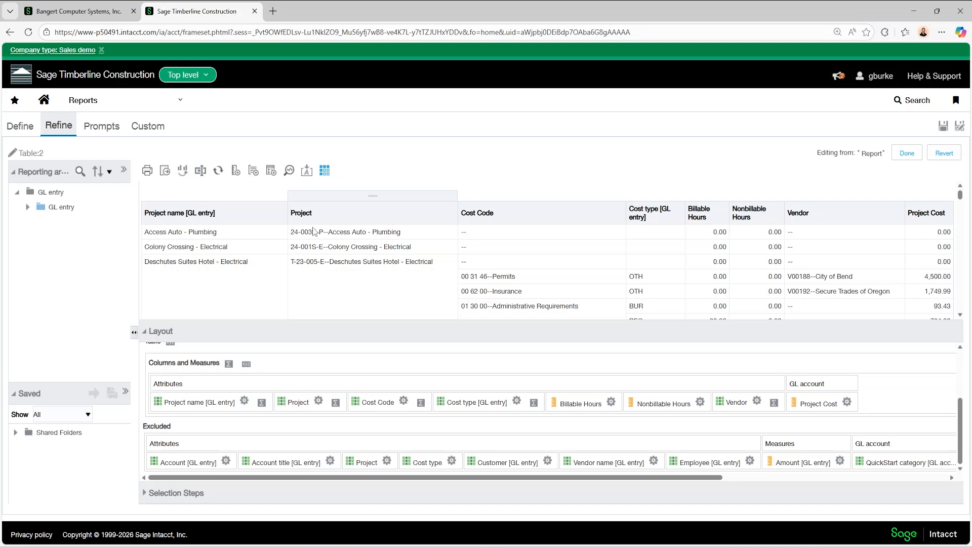
drag(307, 250, 203, 241)
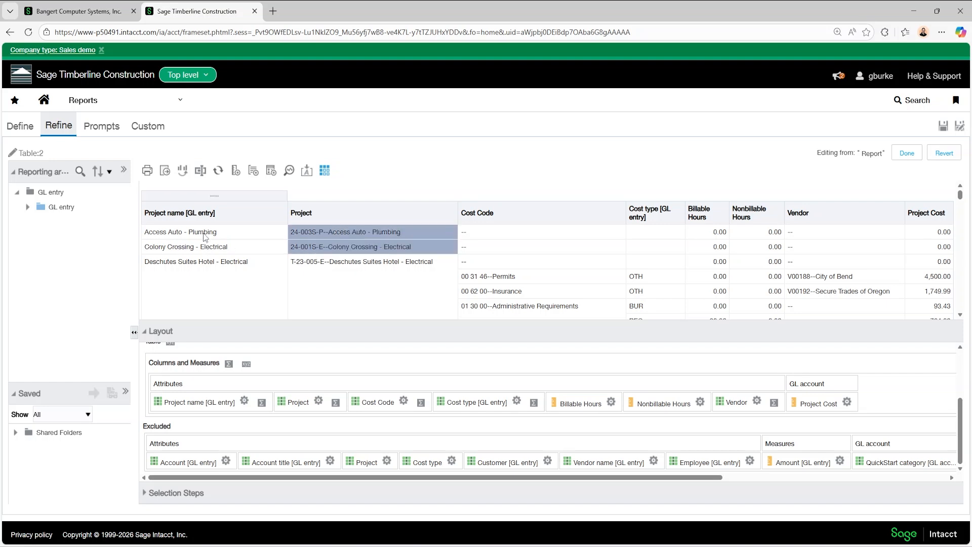
click(246, 401)
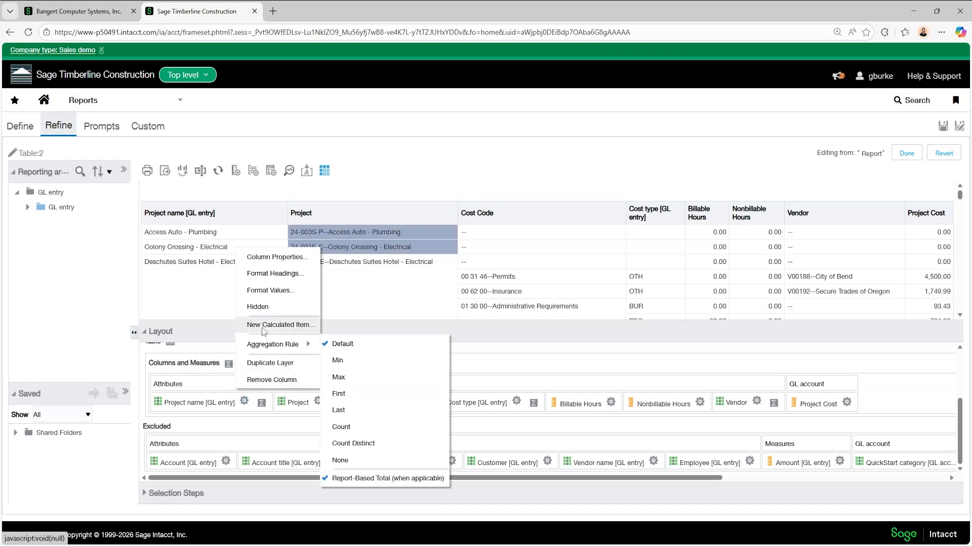
click(261, 307)
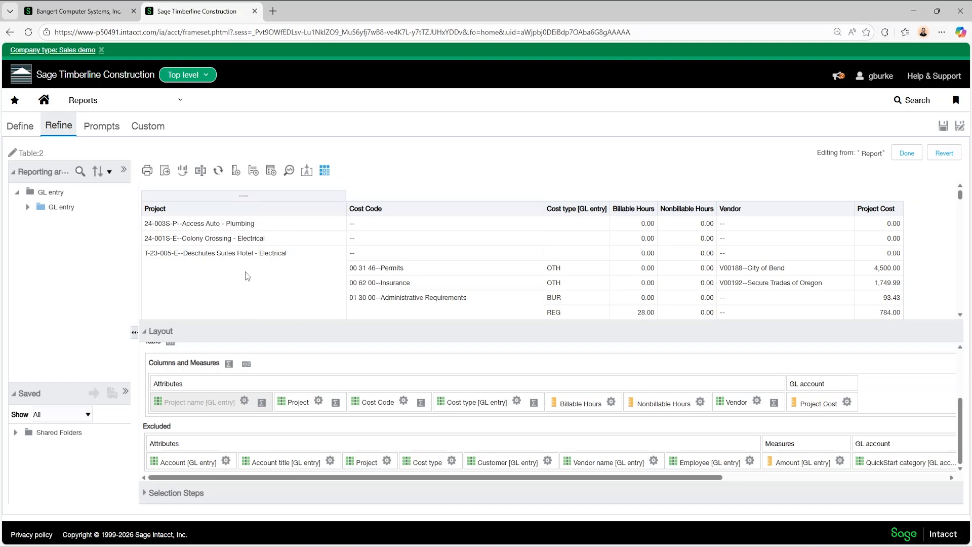
Remove the Project name [GL entry] column from the table view
click(246, 401)
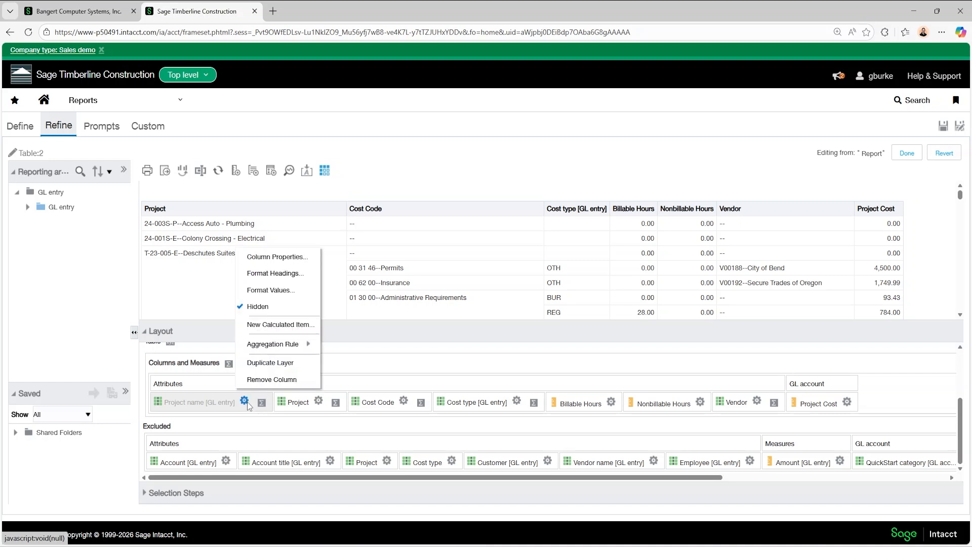
click(272, 380)
click(545, 129)
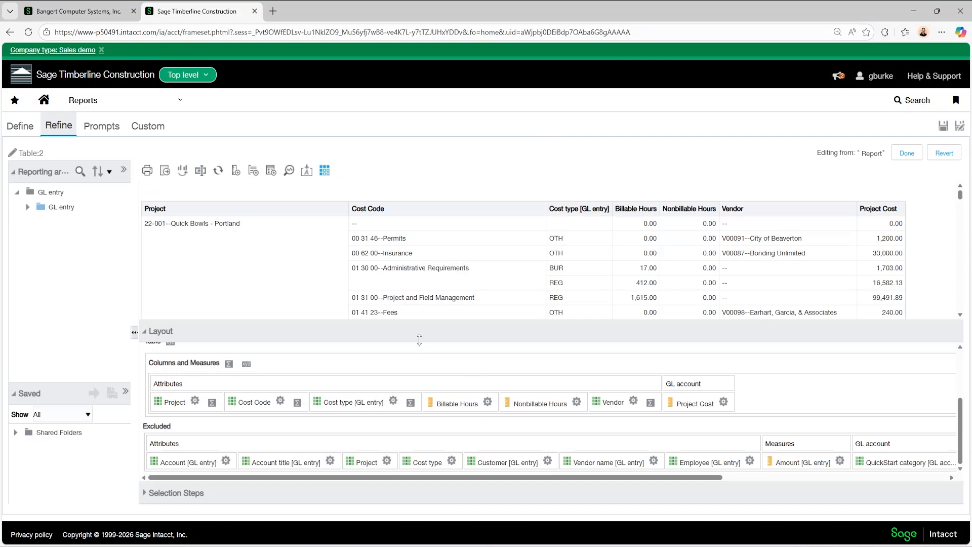
Move the Project column out of the table's columns into Sections to group the report by project
drag(419, 340, 417, 375)
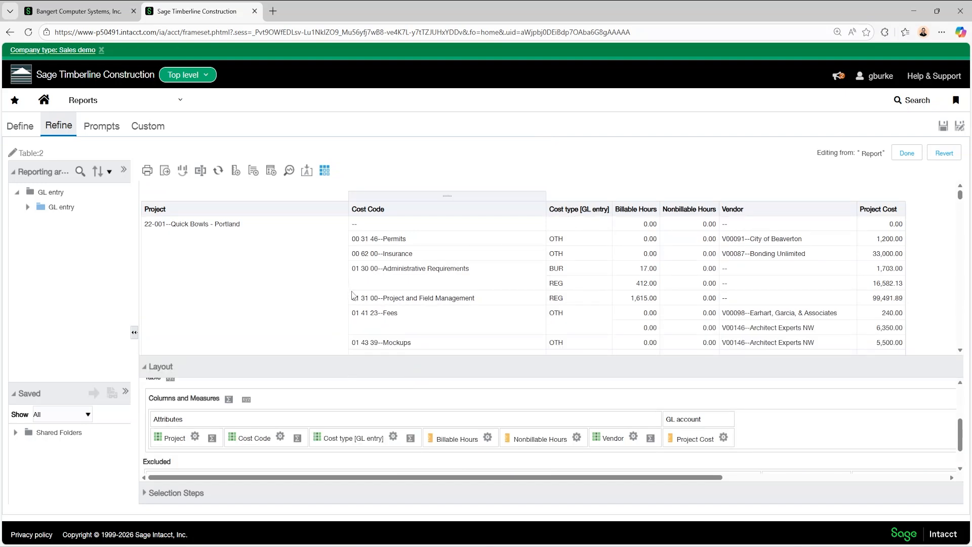
scroll(319, 285, down, 6)
scroll(321, 283, down, 10)
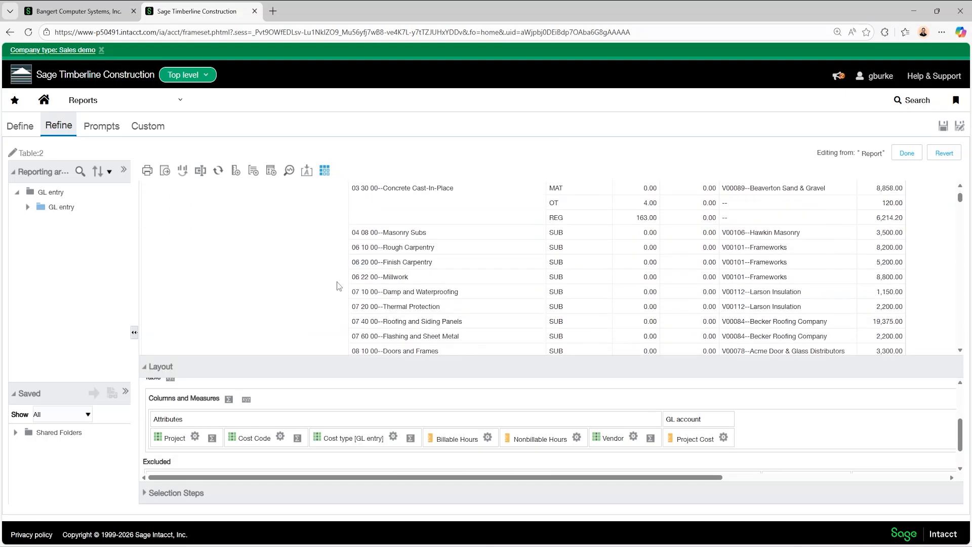
scroll(272, 274, up, 1)
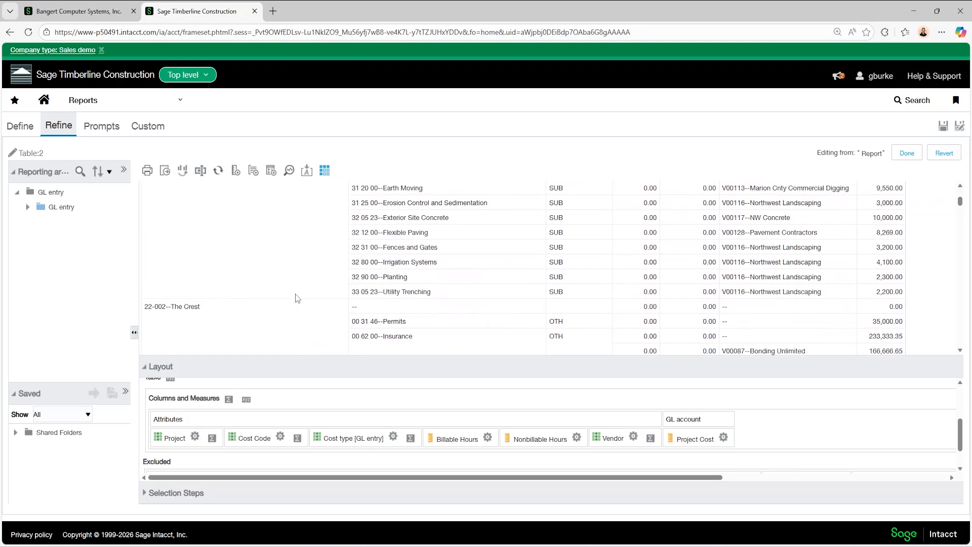
drag(306, 363, 320, 299)
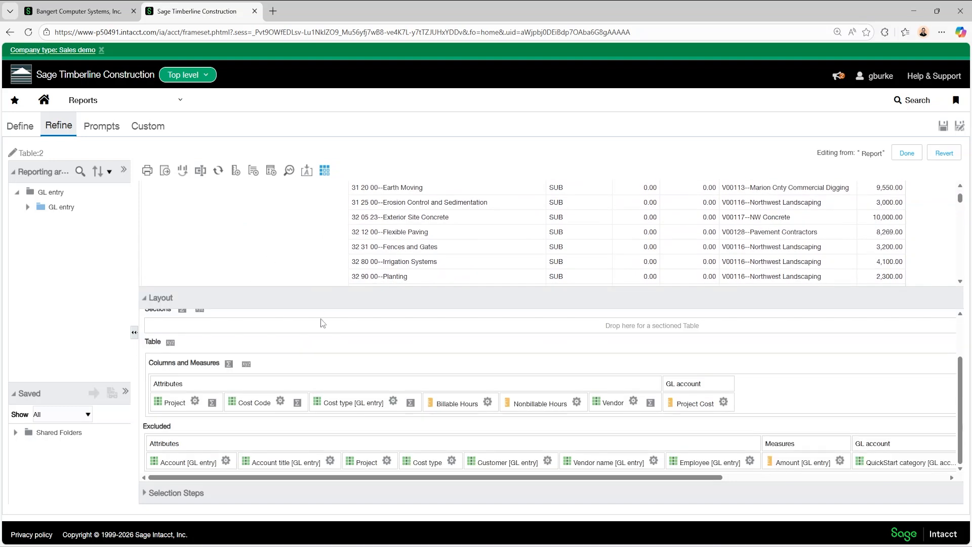
scroll(333, 355, up, 2)
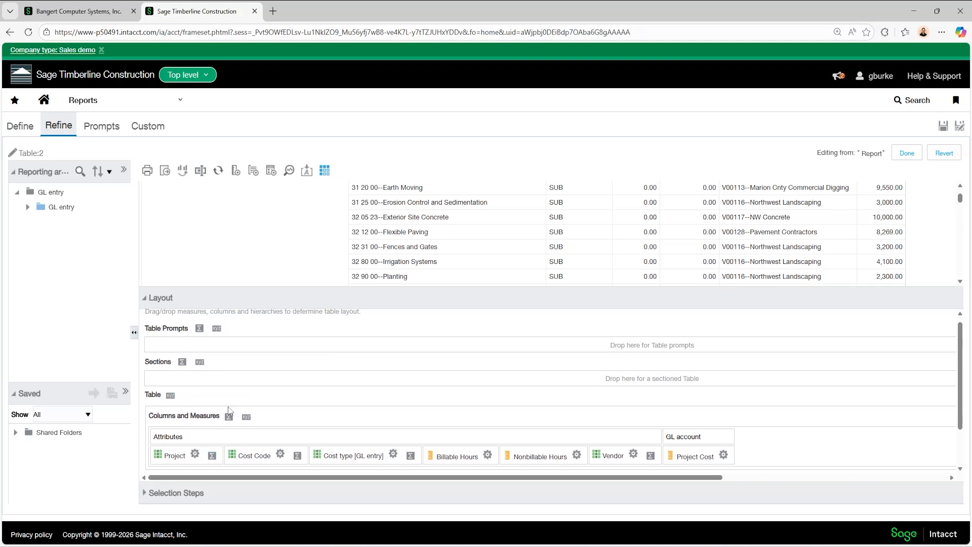
drag(178, 457, 174, 375)
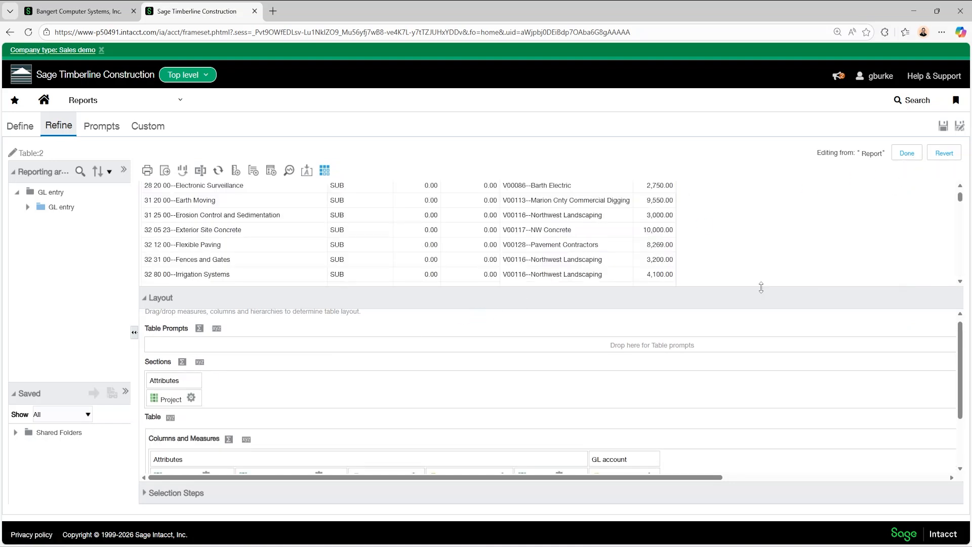
Examine the sectioned report, checking the heading and cost table of each project
drag(761, 287, 769, 411)
scroll(728, 306, up, 10)
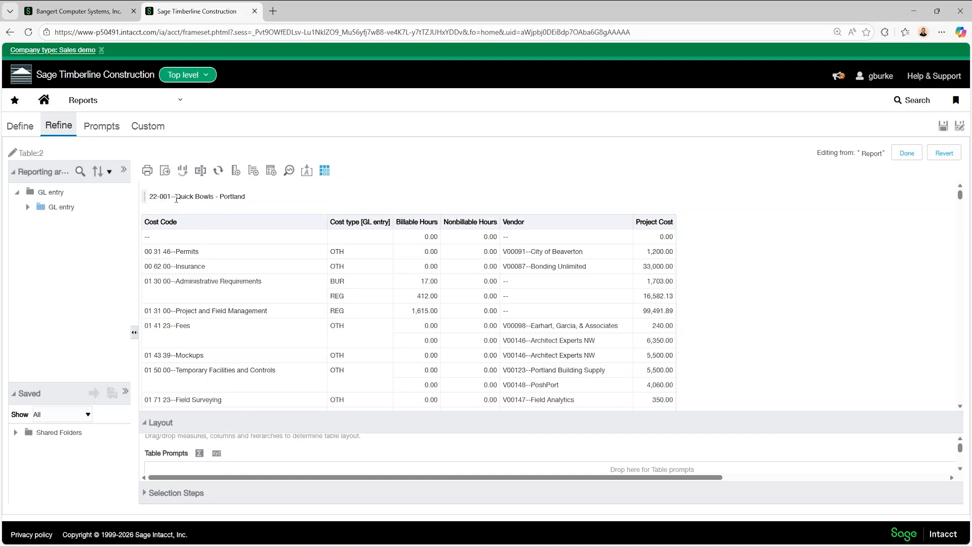
scroll(242, 260, down, 10)
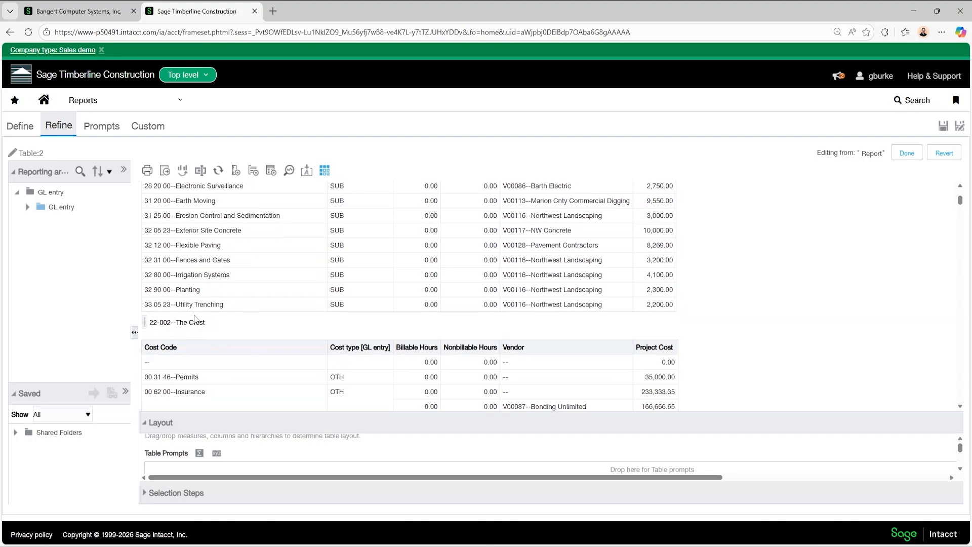
scroll(253, 354, down, 8)
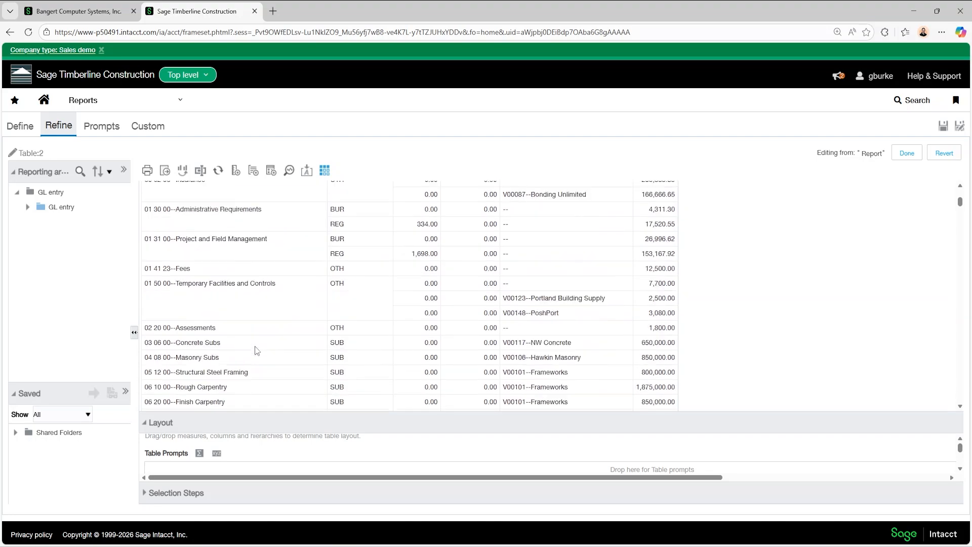
scroll(276, 345, down, 6)
scroll(324, 355, up, 10)
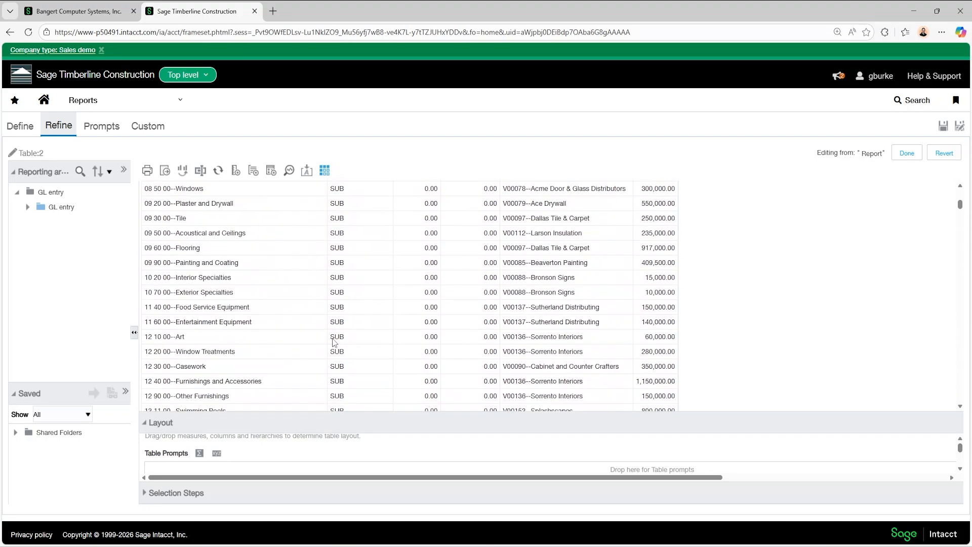
scroll(334, 343, up, 12)
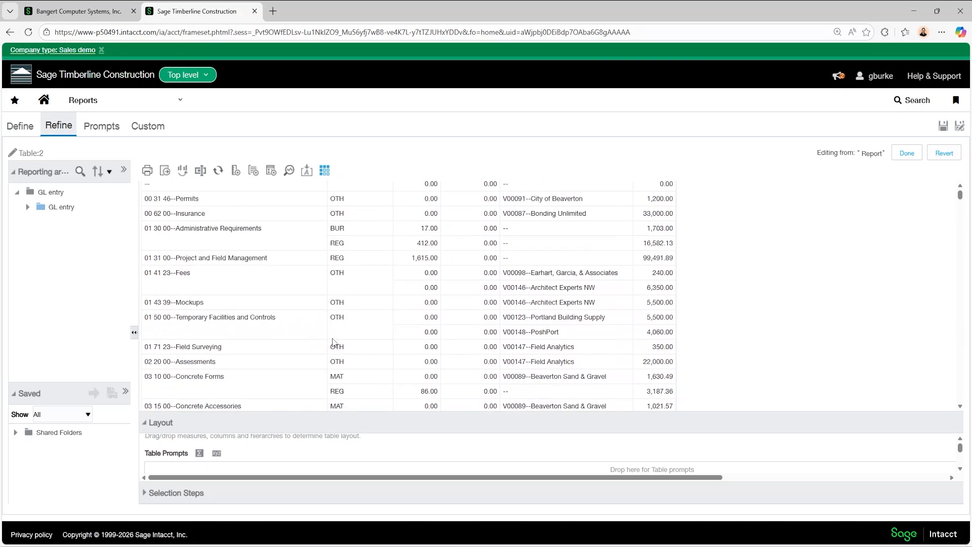
Format the values of the Project section heading with font size 16, bold style and an underline effect
drag(343, 417, 333, 288)
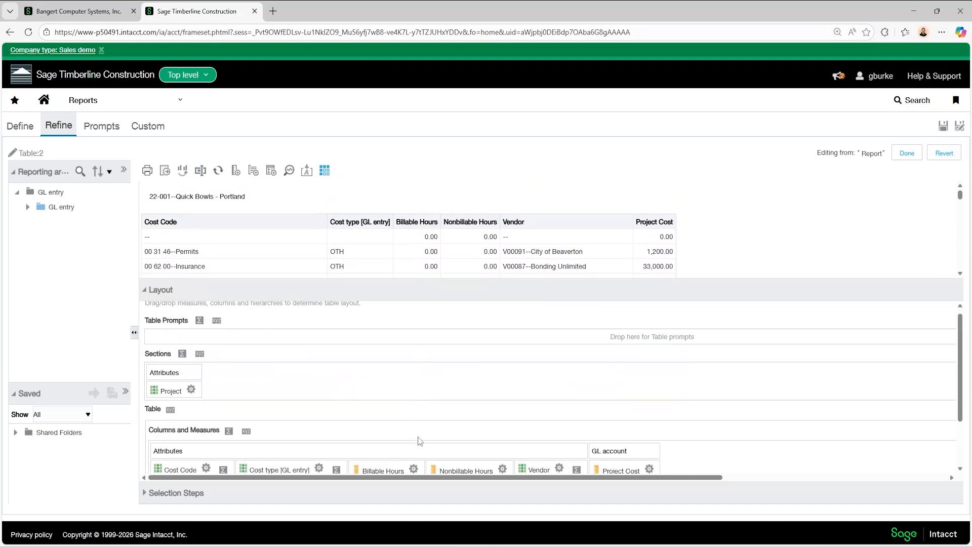
click(192, 390)
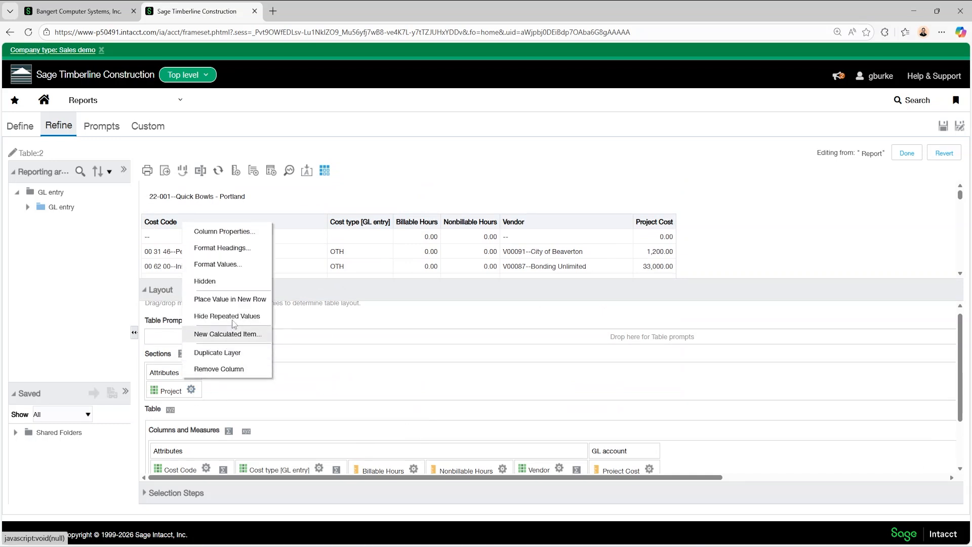
click(237, 263)
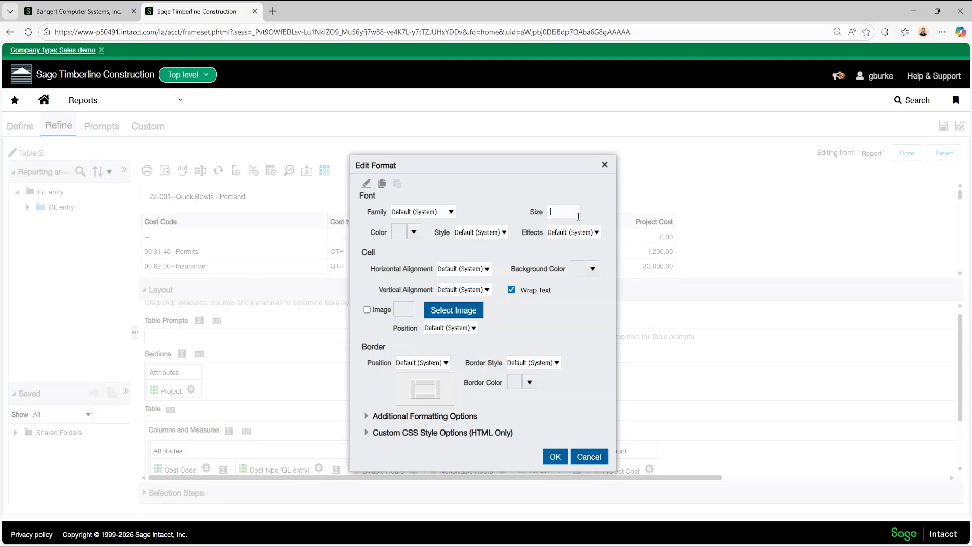
click(503, 233)
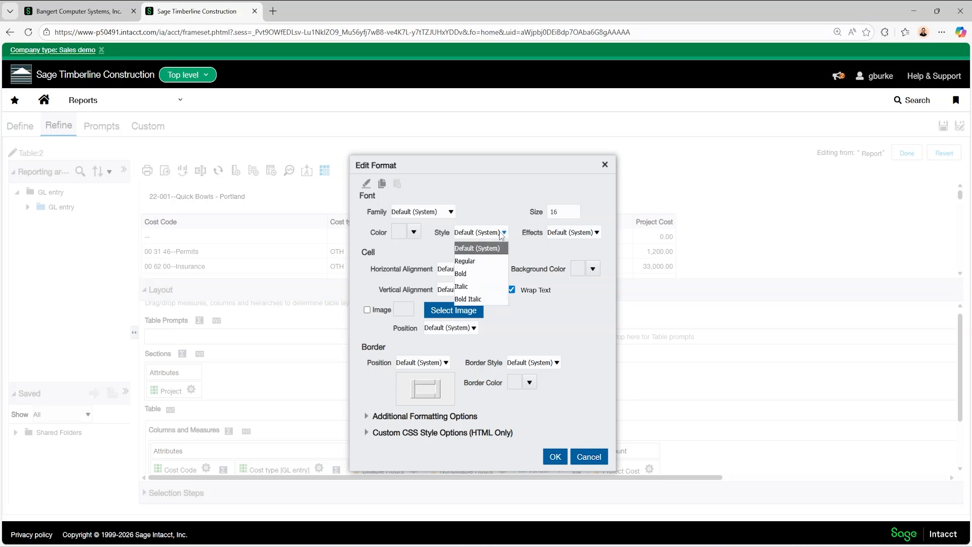
click(476, 275)
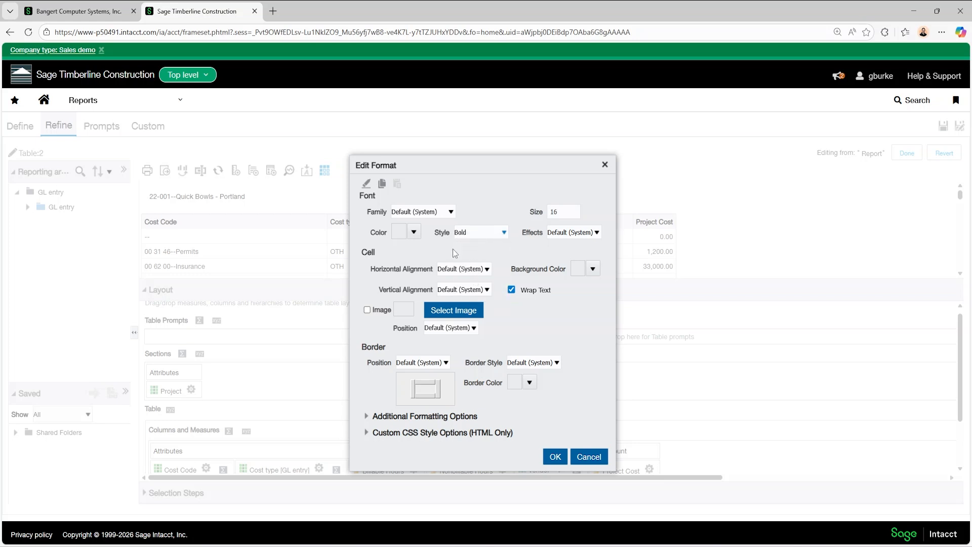
click(574, 233)
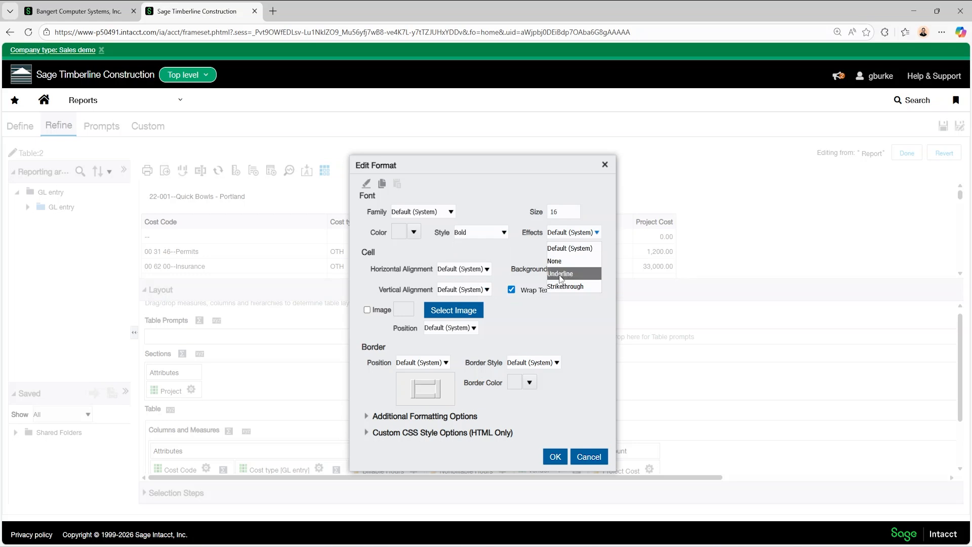
click(551, 276)
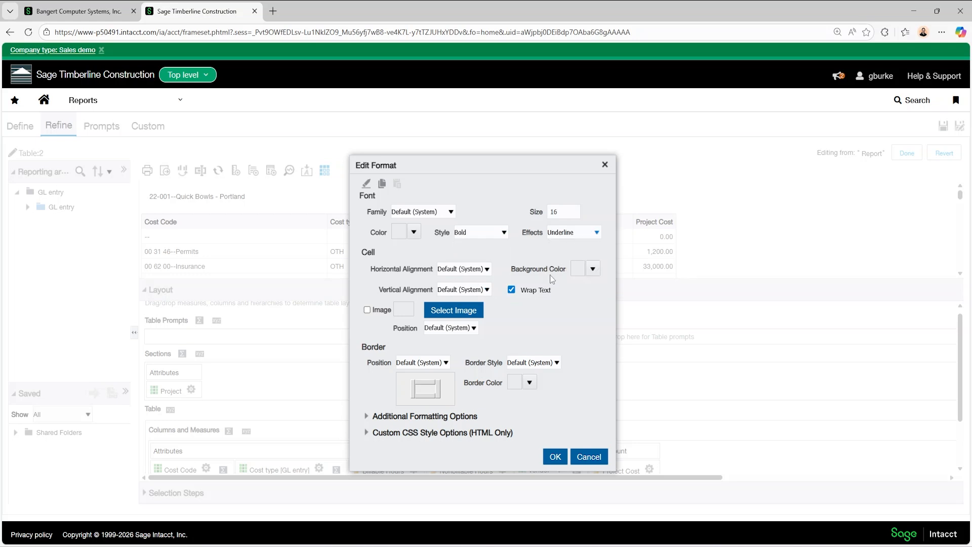
click(555, 457)
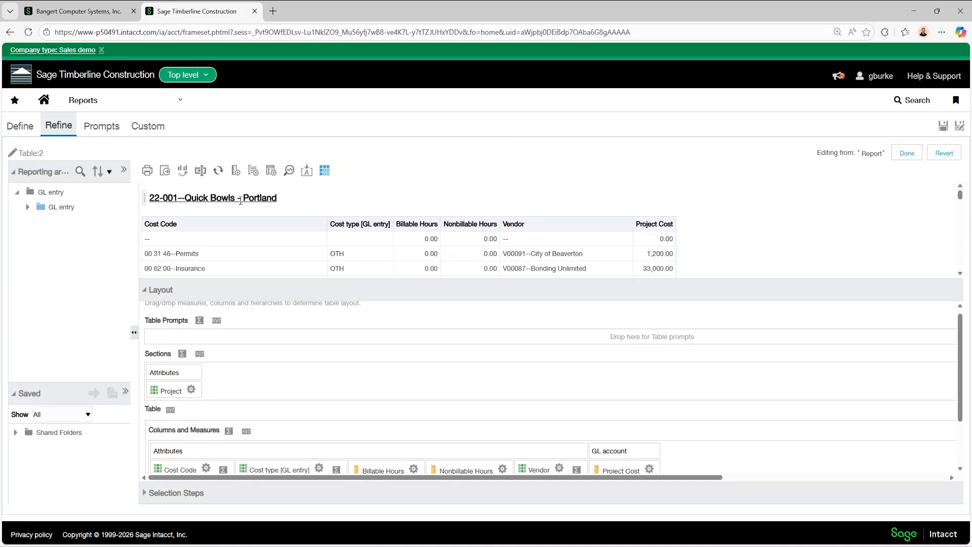
Export the report as a formatted PDF and open the downloaded zSample Report (1).pdf
scroll(240, 201, down, 10)
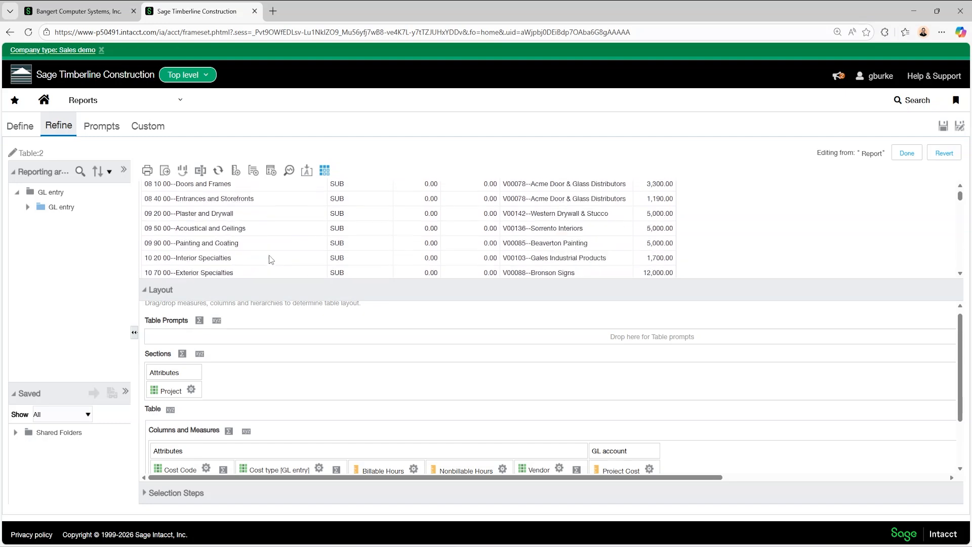
scroll(271, 259, down, 10)
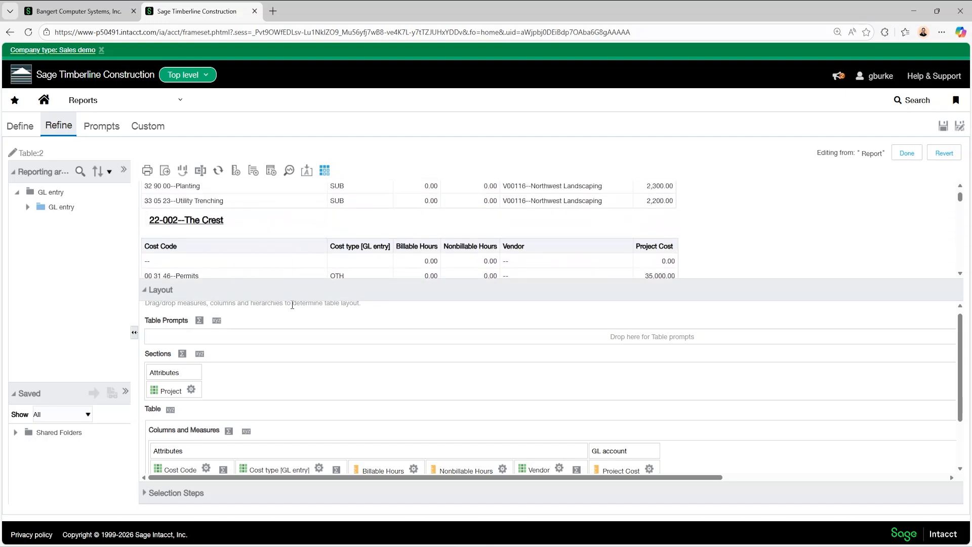
drag(298, 300, 310, 400)
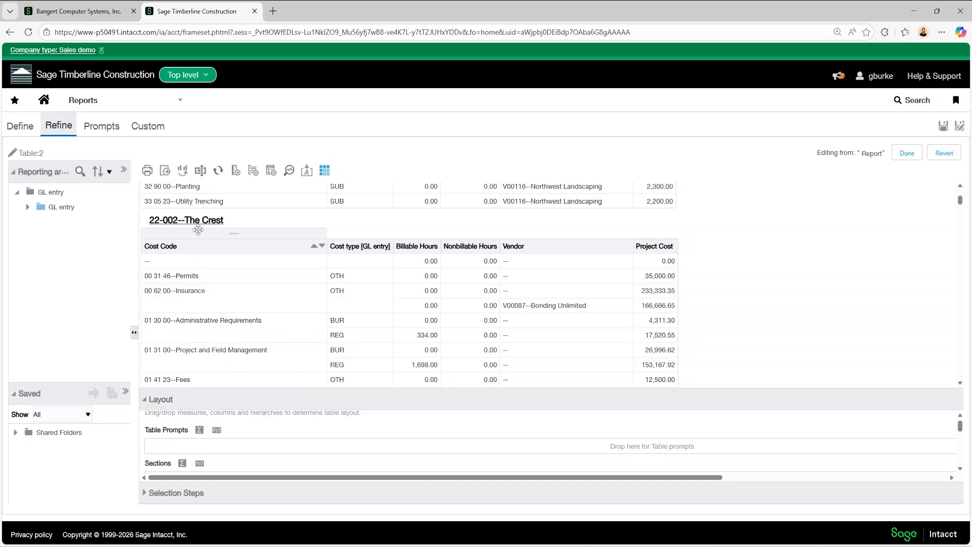
click(165, 172)
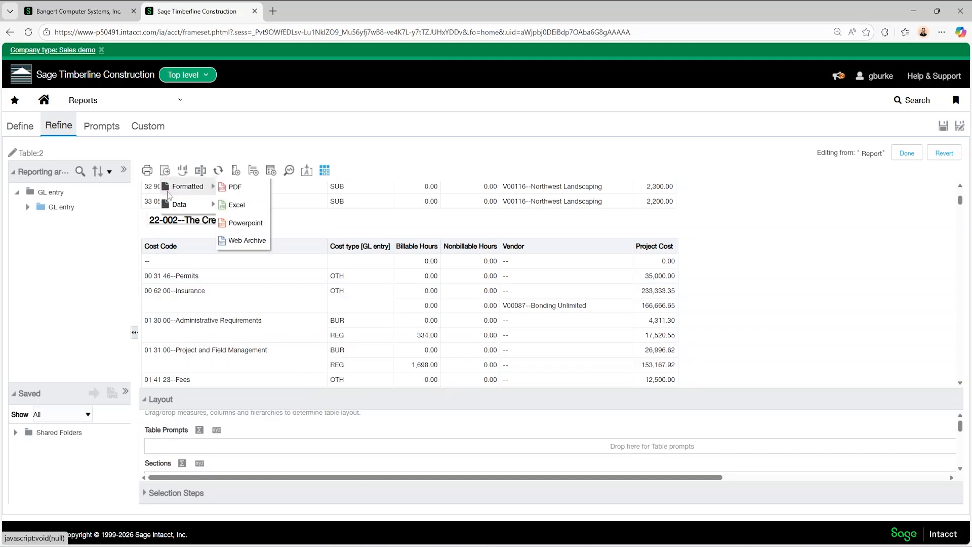
mouse_move(190, 187)
click(232, 187)
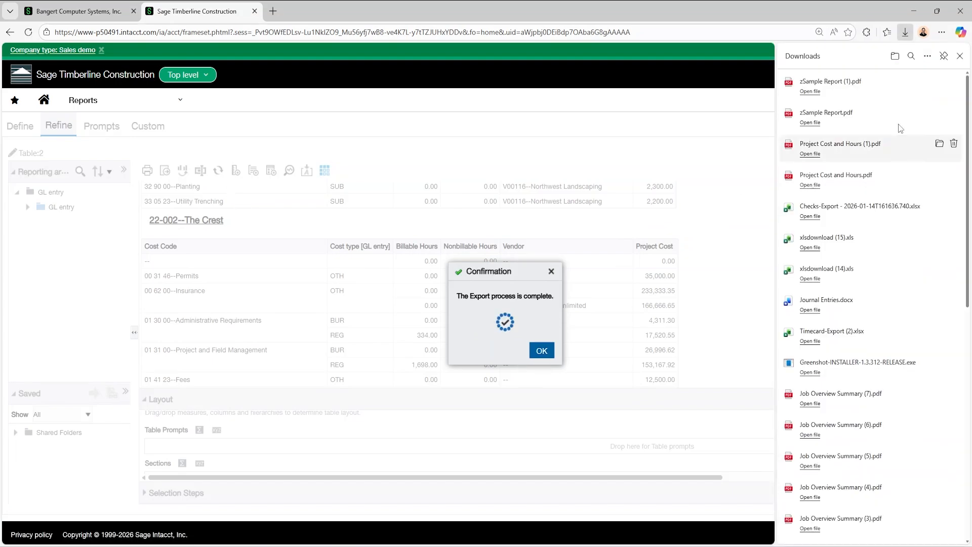
click(835, 97)
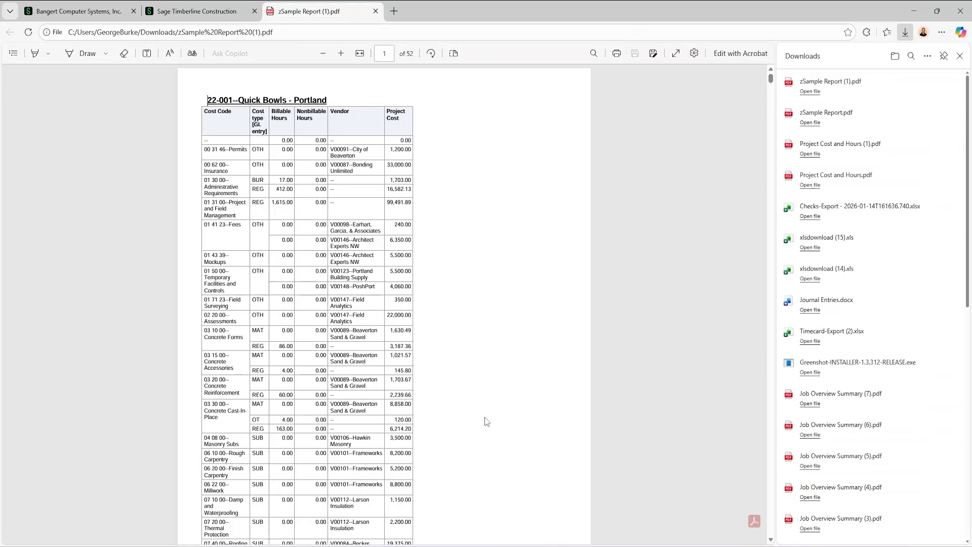
Review the exported PDF for how project headings and column headers appear across sections and page breaks
scroll(479, 341, down, 5)
scroll(499, 343, up, 5)
drag(230, 108, 312, 110)
click(320, 217)
scroll(250, 171, down, 12)
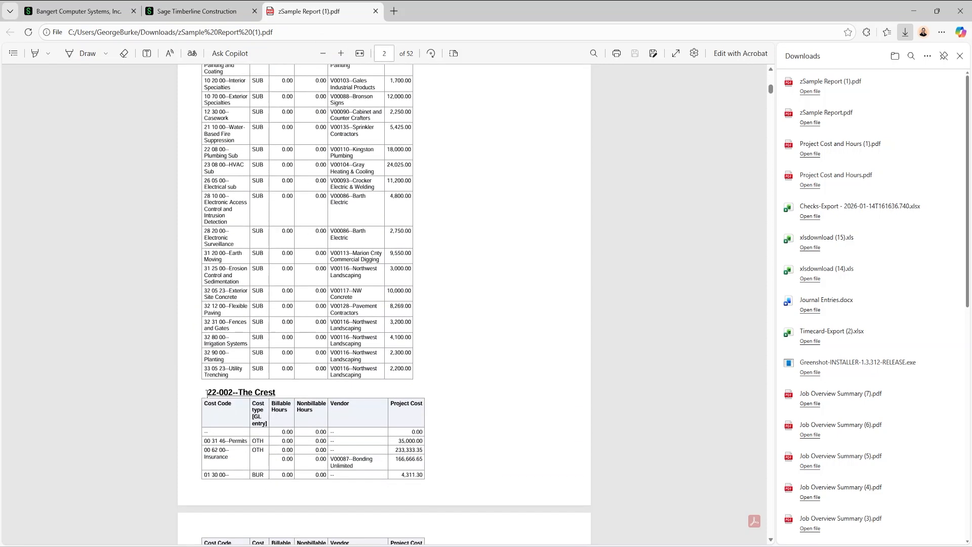
drag(206, 392, 248, 467)
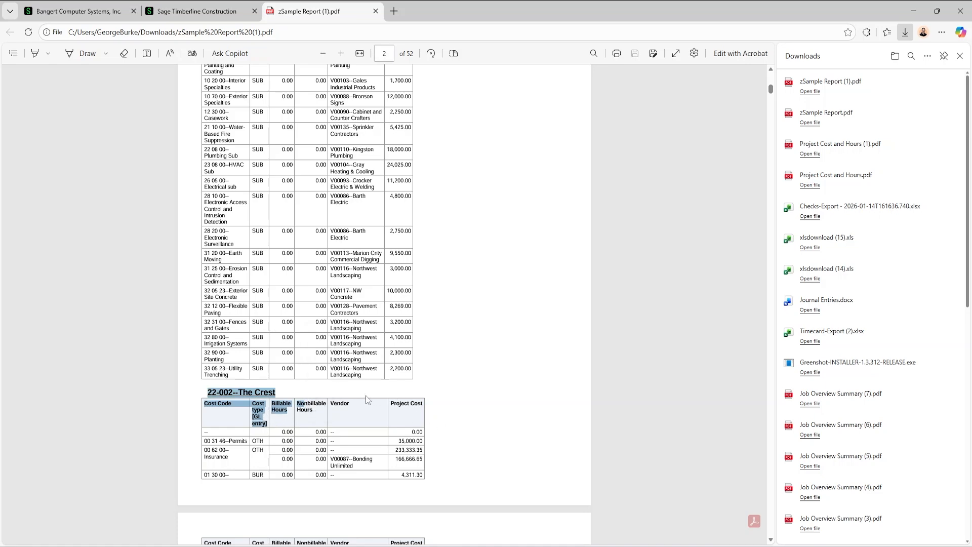
scroll(324, 405, down, 2)
click(286, 412)
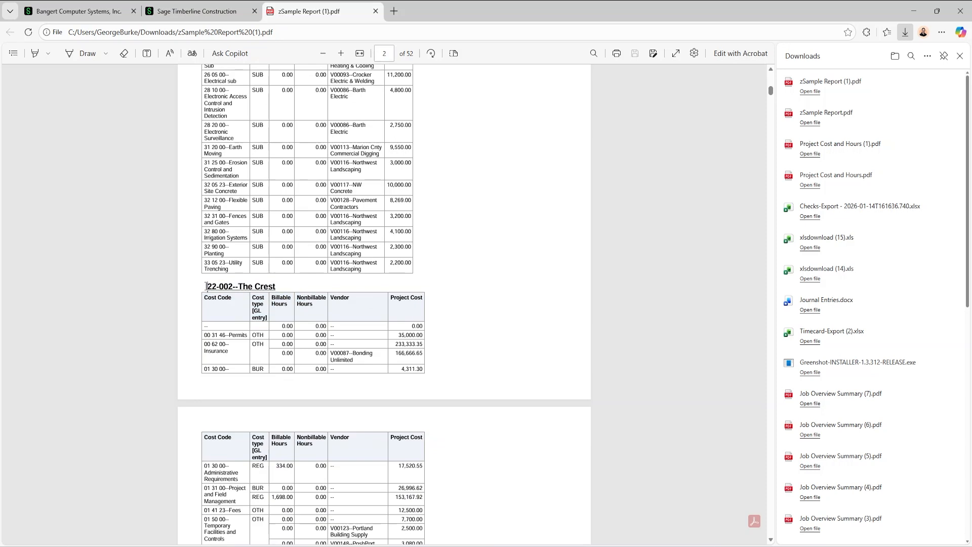
Set the section properties of the table to insert a page break on Attributes Project
drag(207, 286, 281, 289)
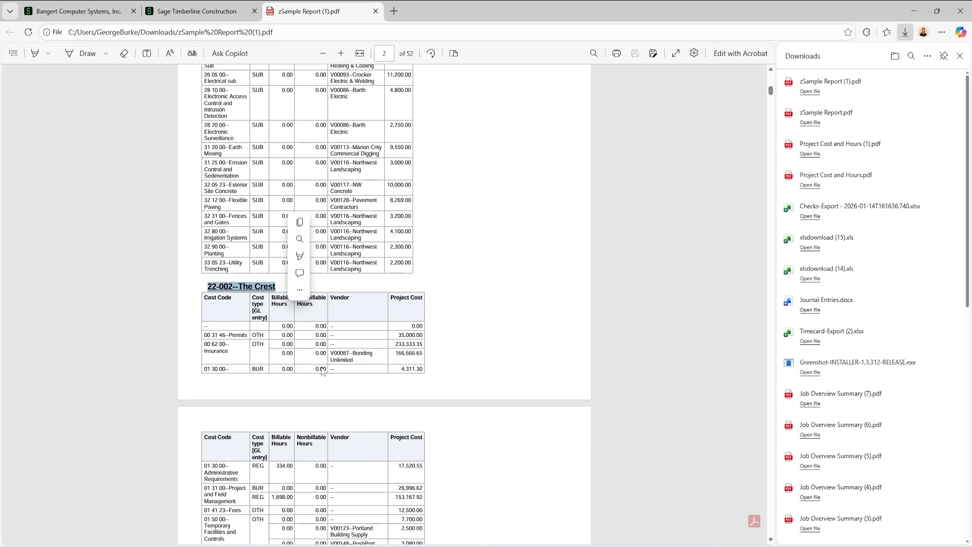
click(198, 16)
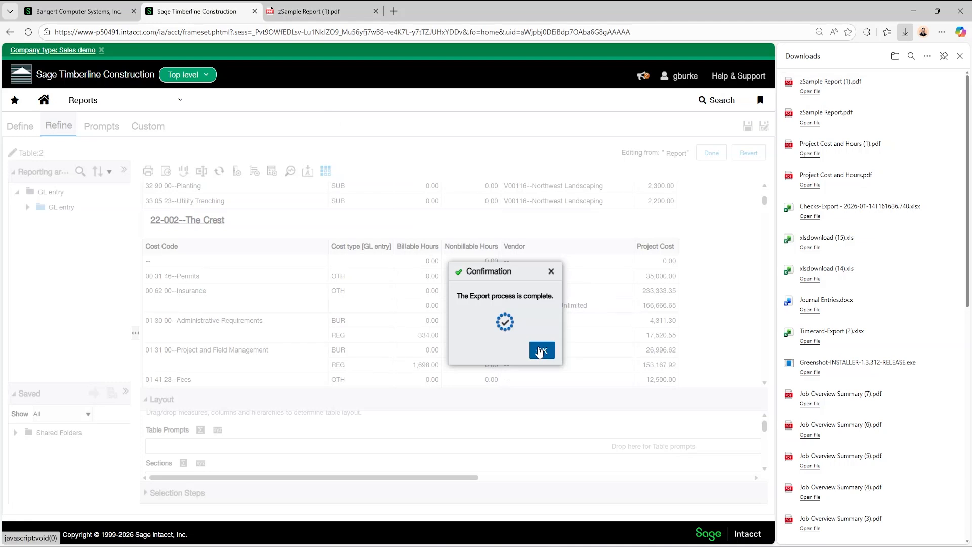
click(540, 348)
drag(381, 406, 357, 338)
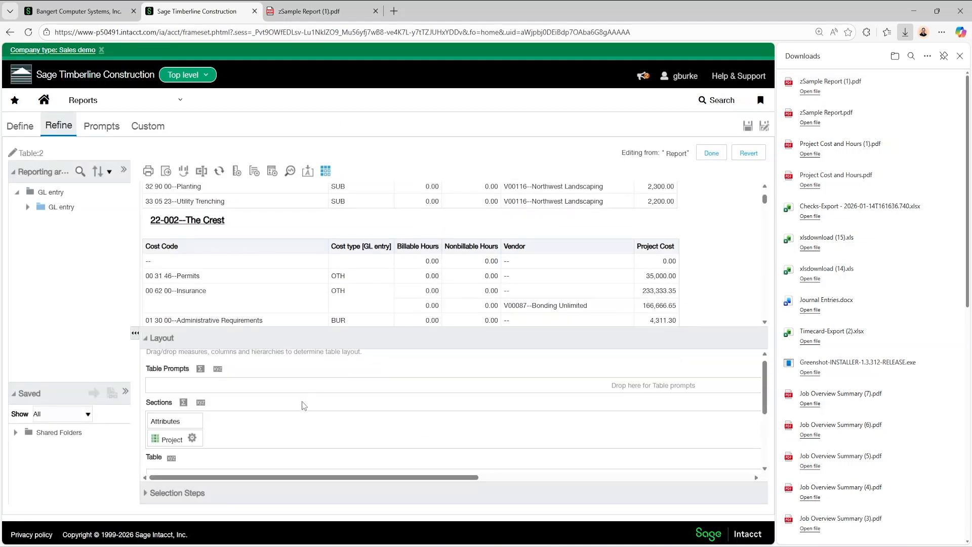
click(201, 403)
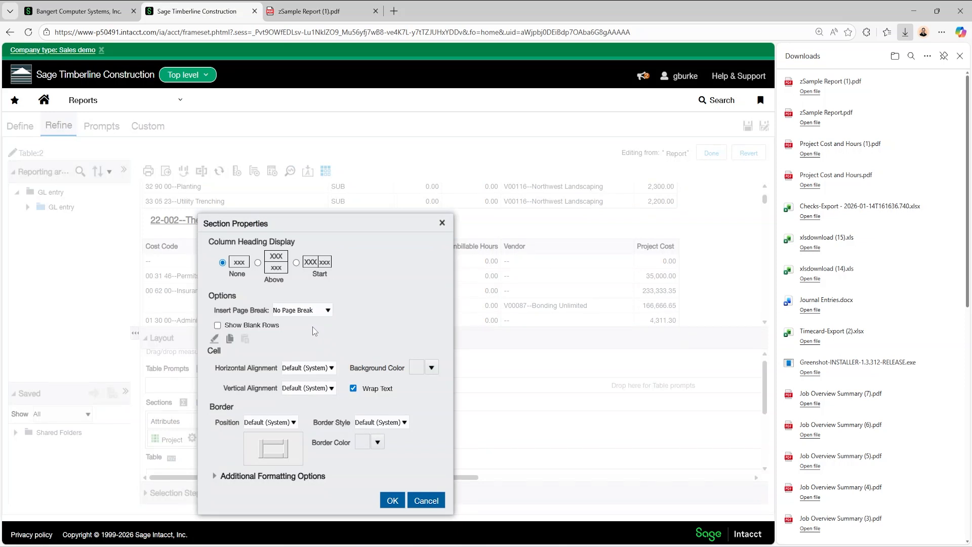
click(328, 311)
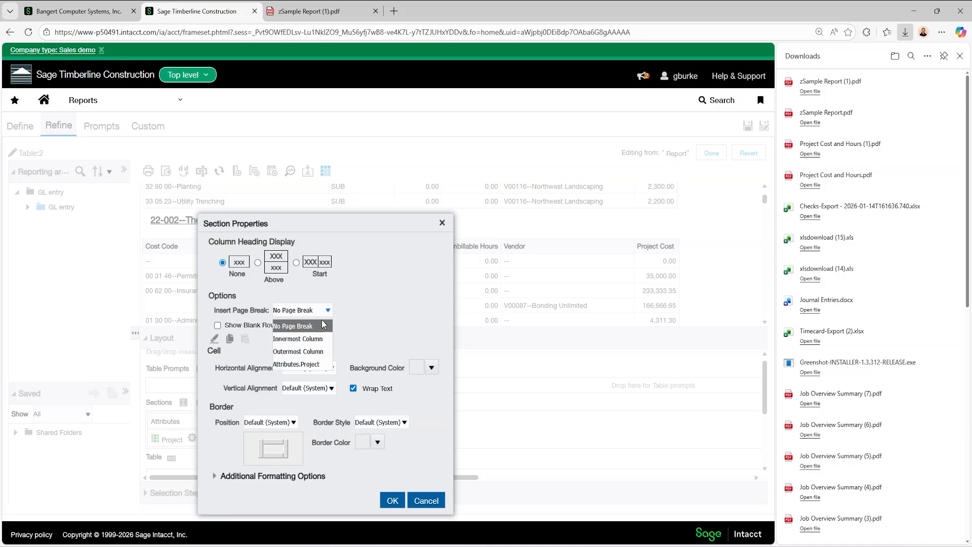
click(290, 365)
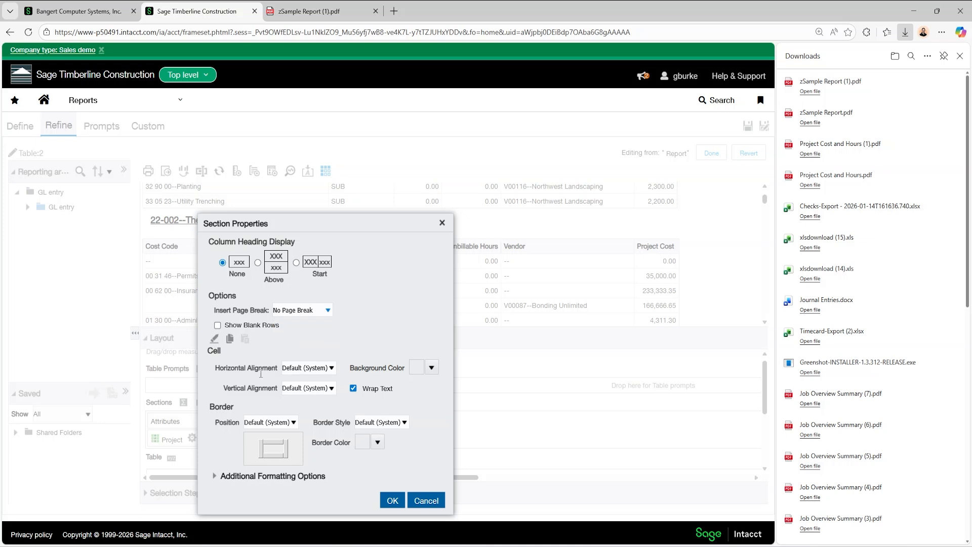
click(391, 501)
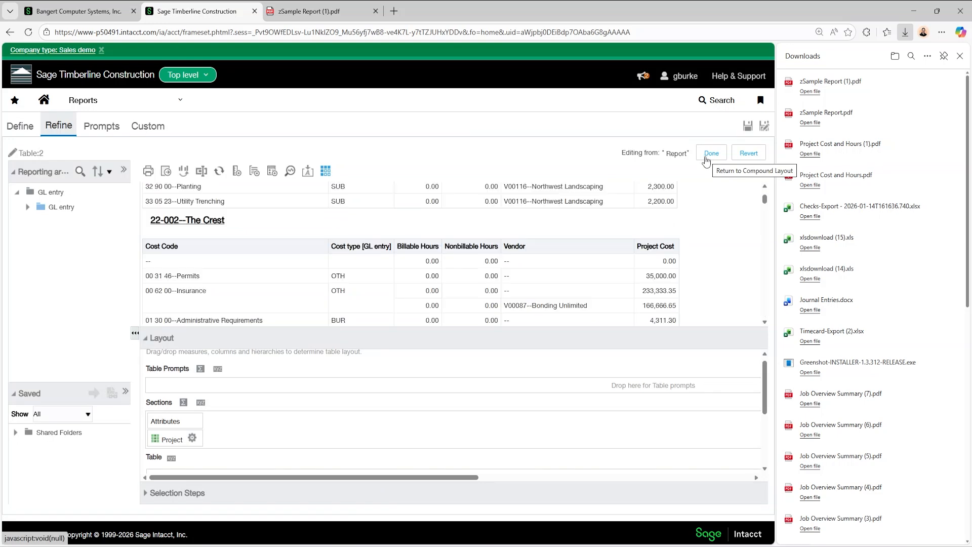
Finish editing the table, then export the report as a formatted PDF and open the downloaded zSample Report (2).pdf
click(709, 155)
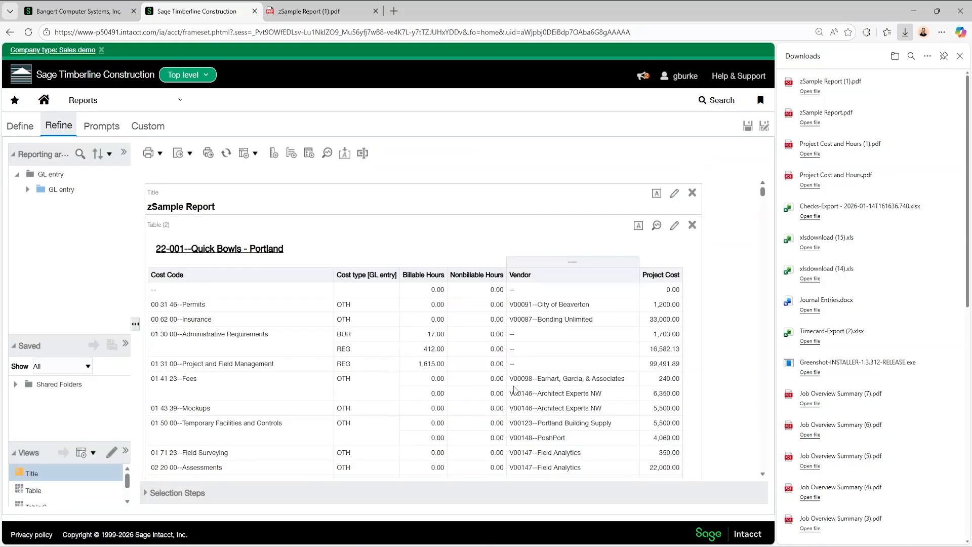
click(182, 154)
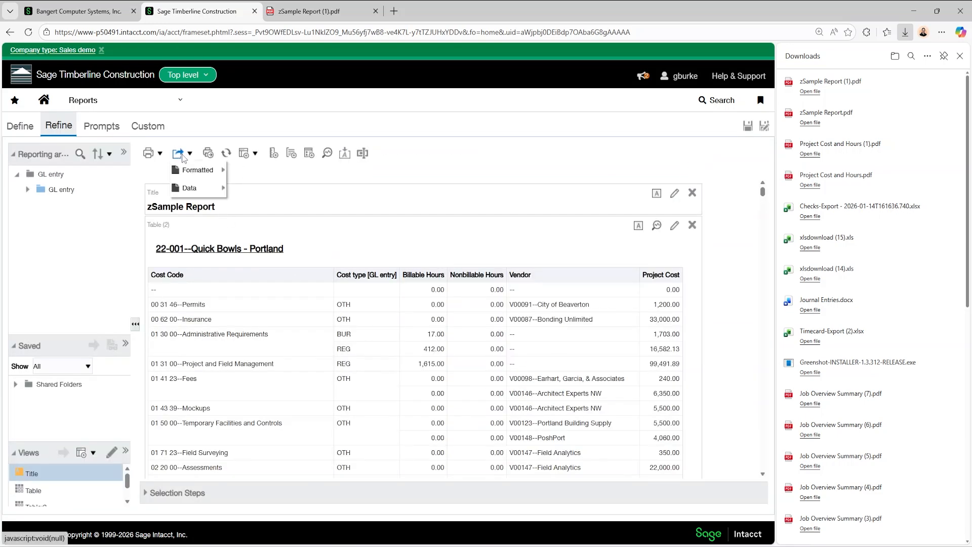
mouse_move(197, 170)
click(258, 169)
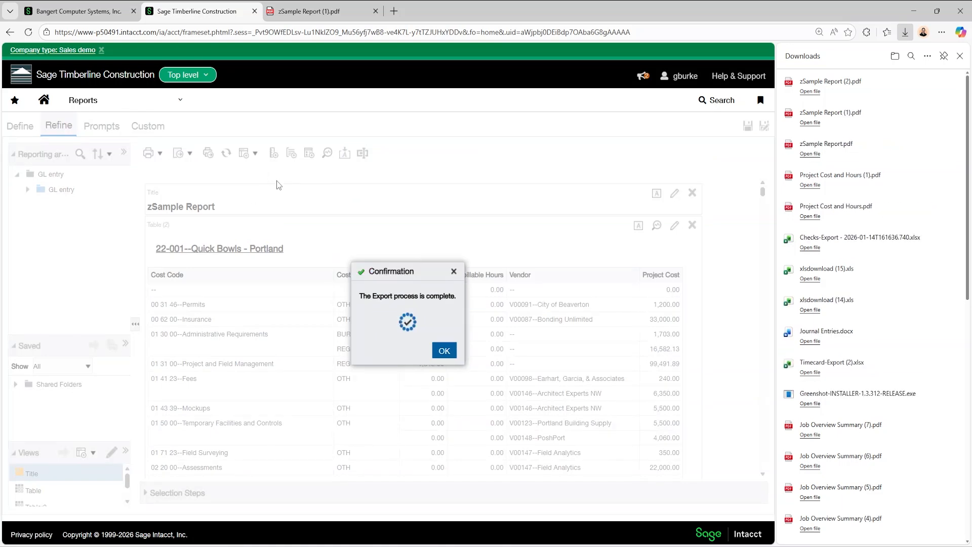
click(831, 82)
Review the exported PDF for page breaks between projects, the project headings and the column headers on continued pages
scroll(385, 284, down, 5)
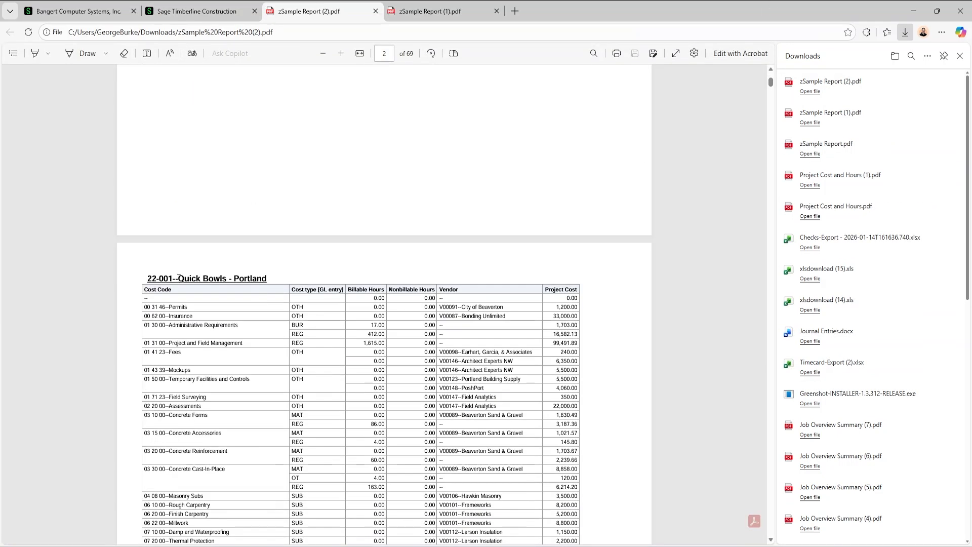
scroll(179, 278, down, 3)
drag(148, 116, 243, 117)
scroll(272, 238, down, 3)
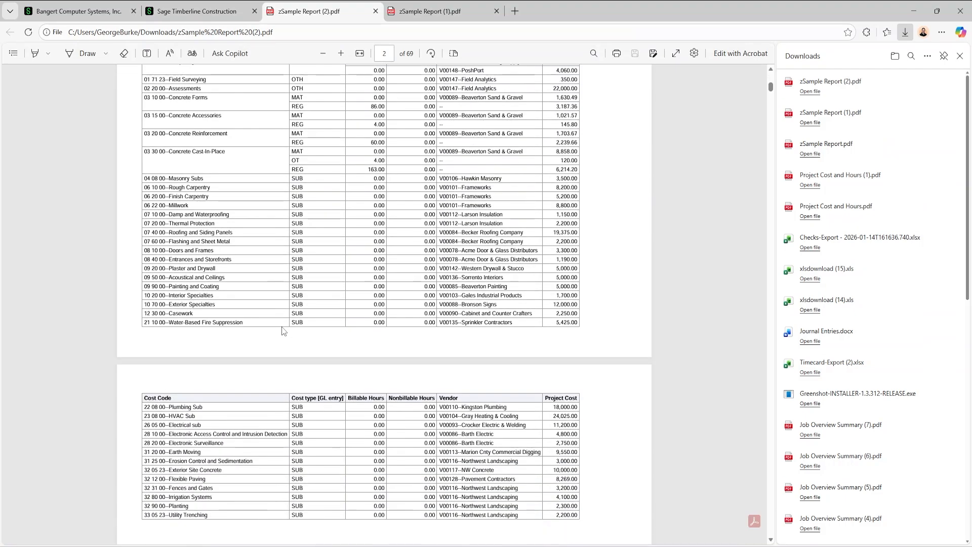
scroll(283, 331, down, 10)
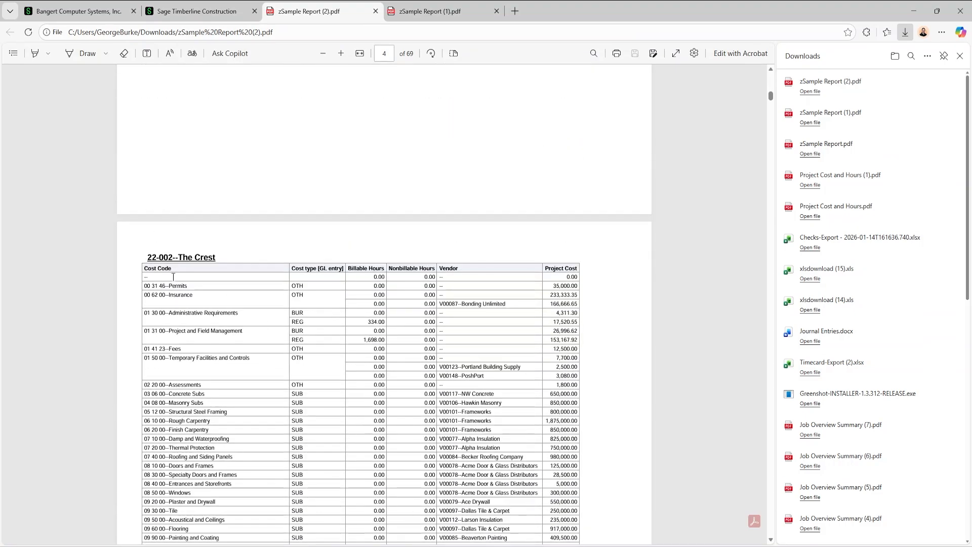
drag(155, 253, 215, 257)
scroll(273, 314, down, 8)
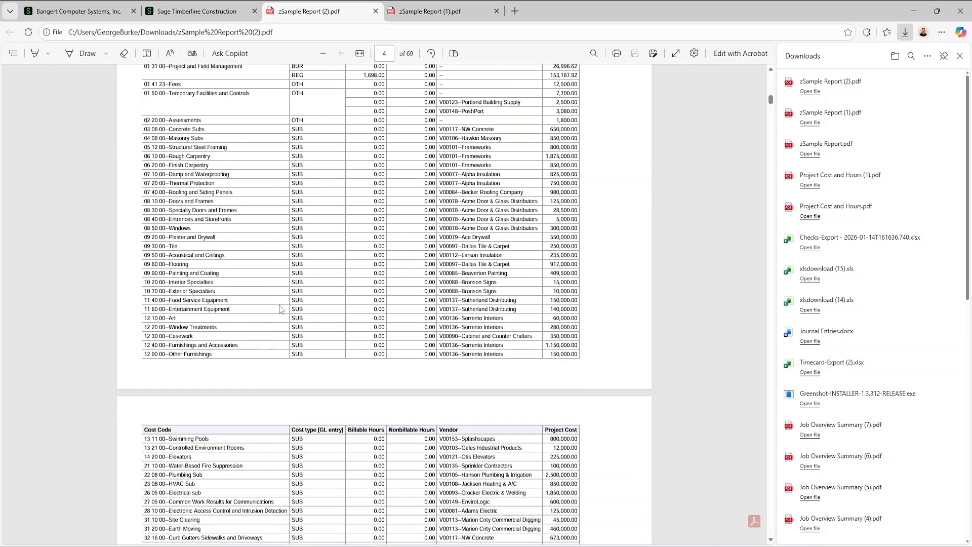
scroll(290, 315, down, 11)
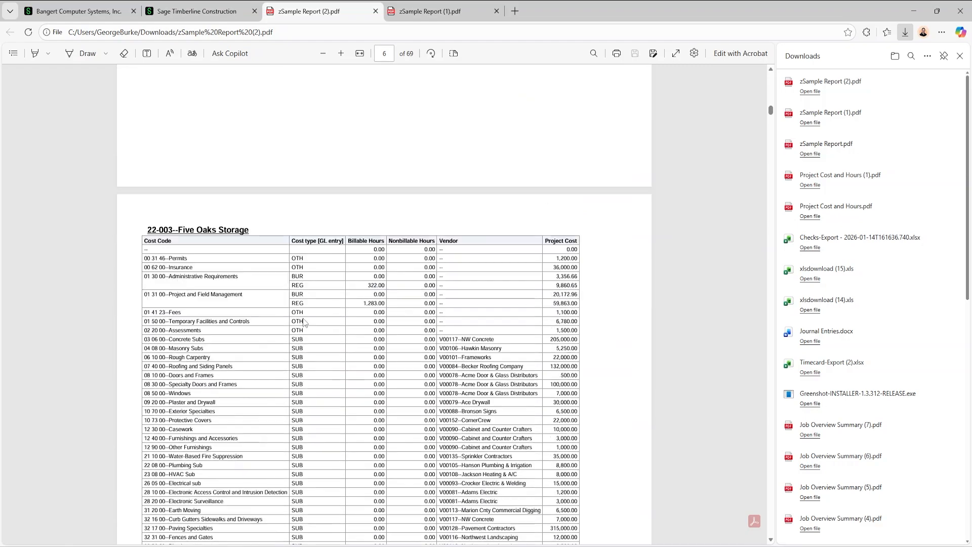
scroll(417, 351, down, 13)
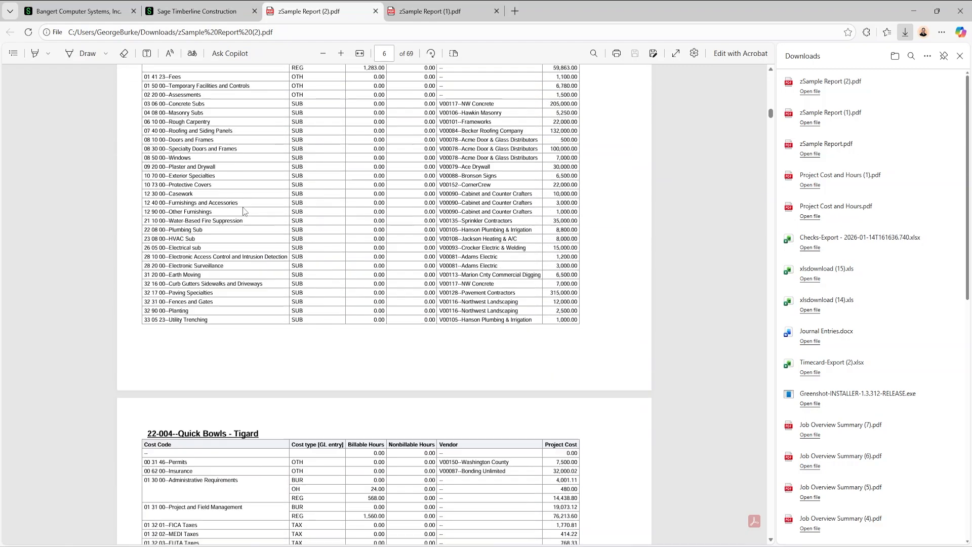
scroll(416, 351, up, 6)
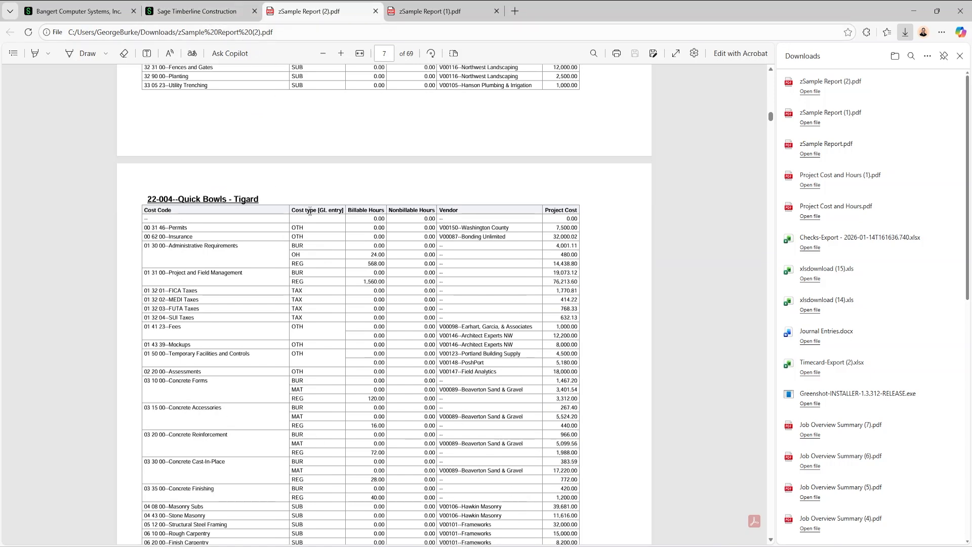
drag(317, 210, 338, 210)
click(309, 213)
Return to the report's table in edit mode and give the Cost type [GL entry] column the custom heading Cost type
click(227, 18)
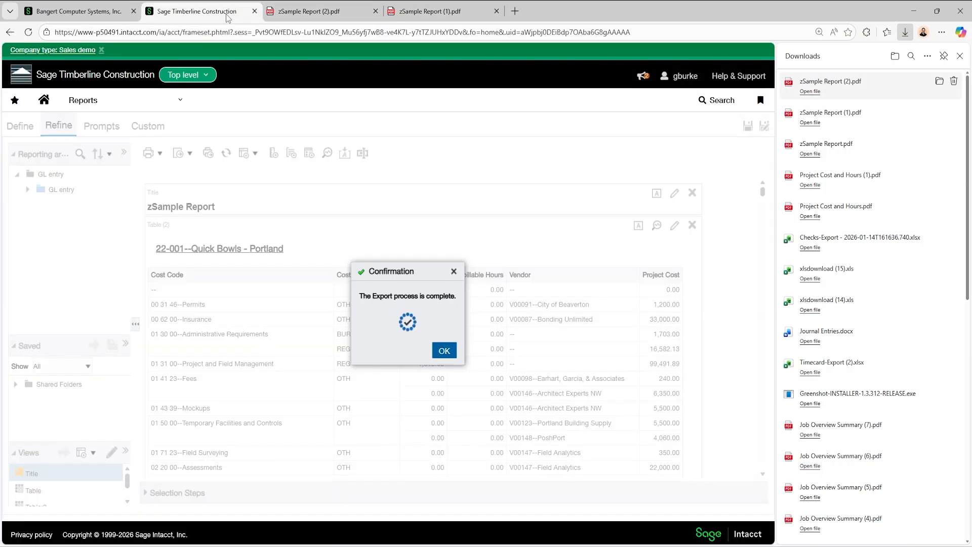
click(454, 272)
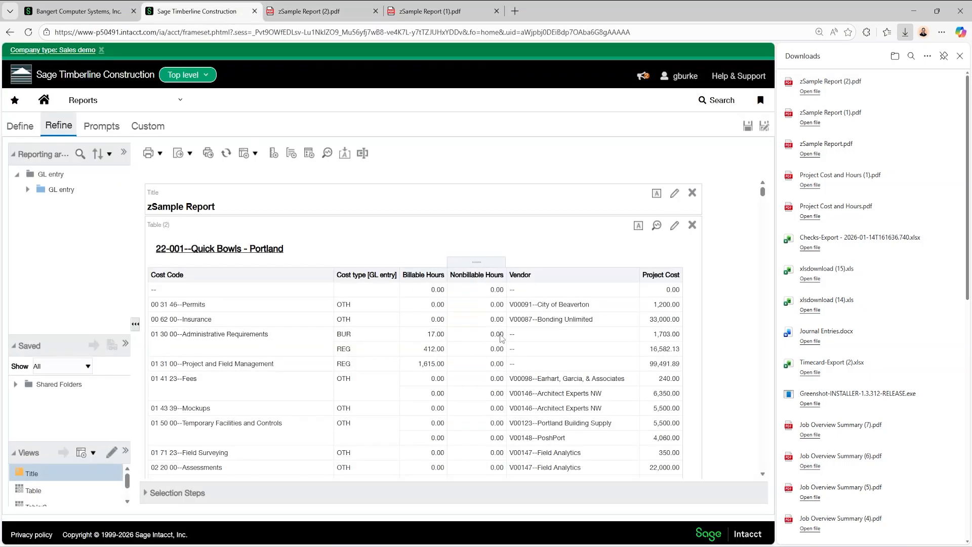
click(674, 227)
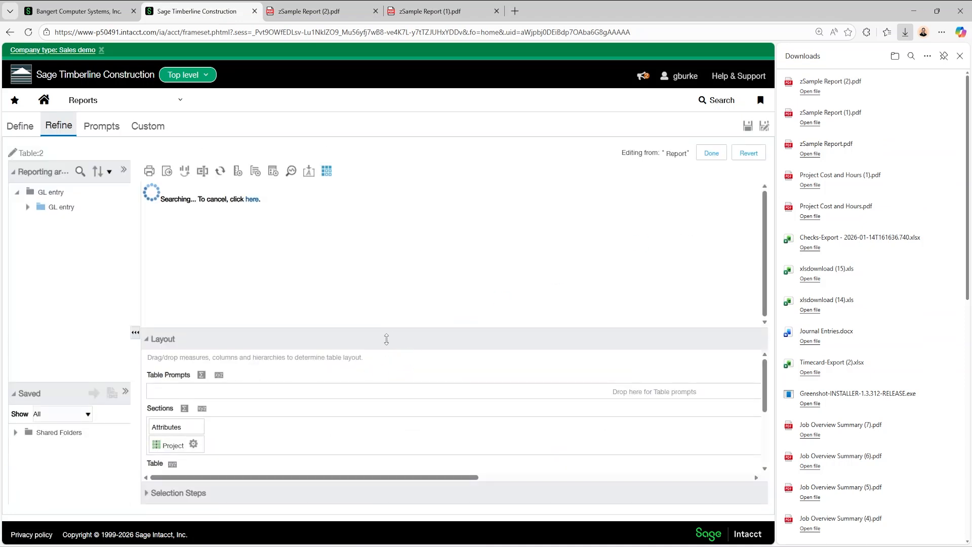
scroll(362, 368, down, 2)
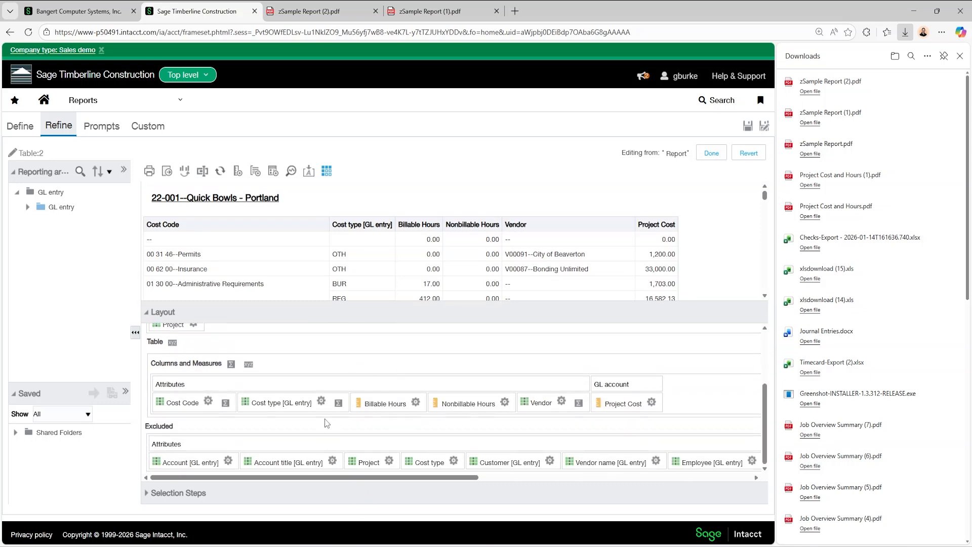
click(321, 401)
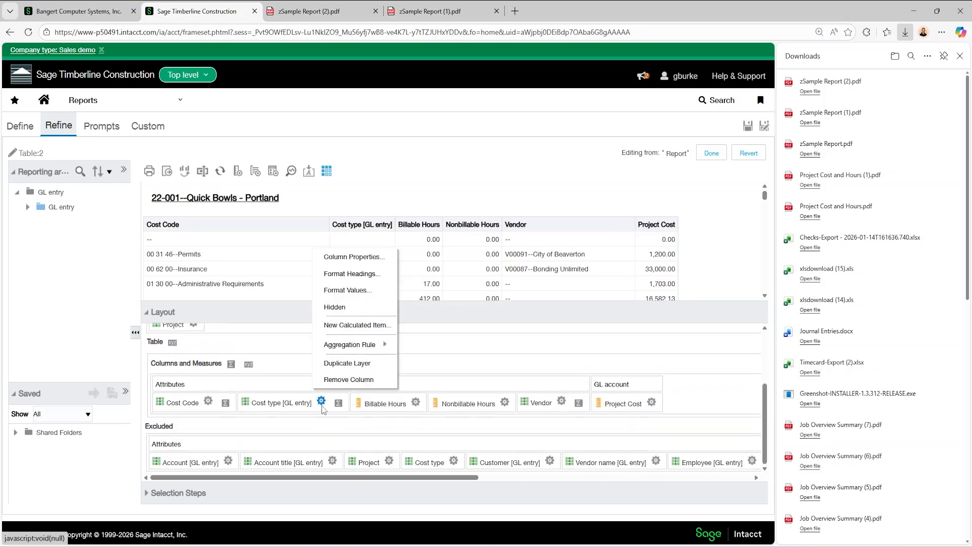
click(367, 258)
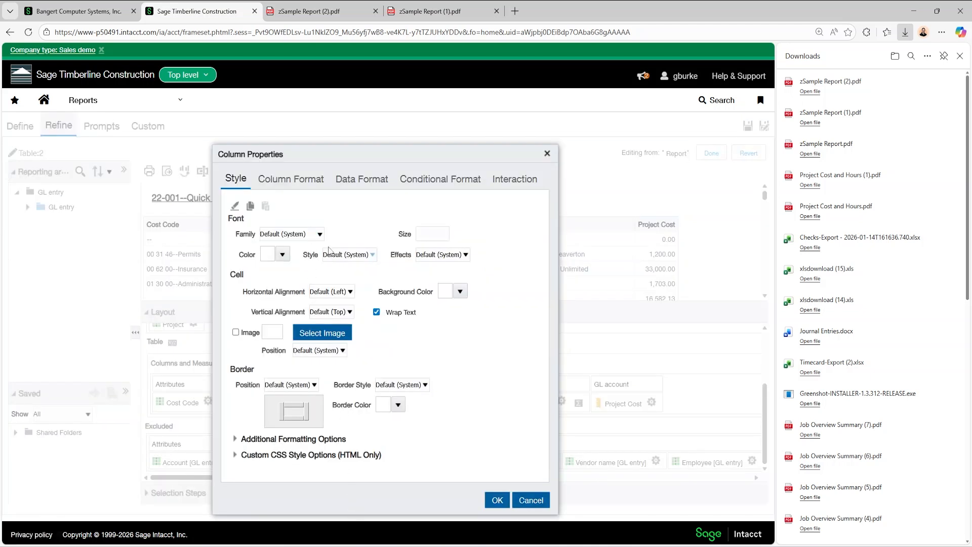
click(319, 184)
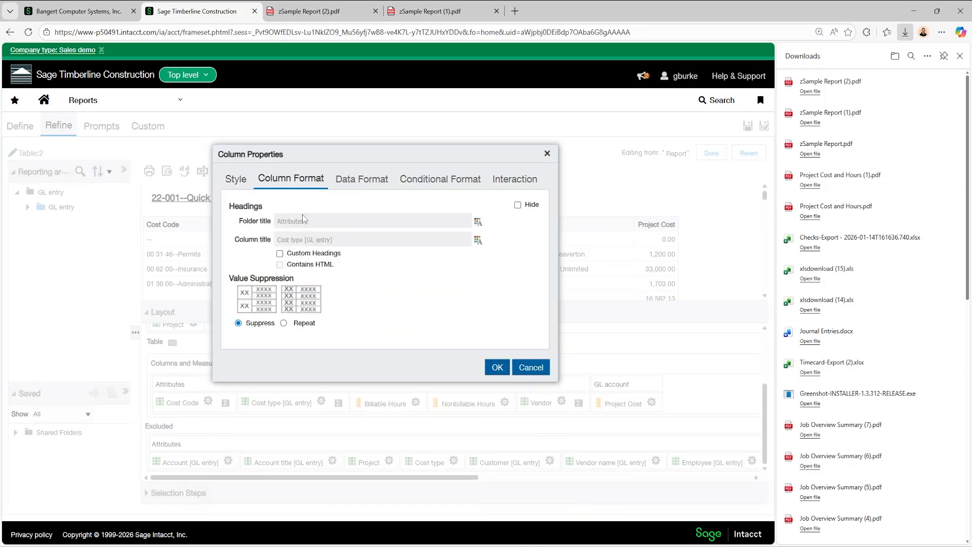
click(280, 254)
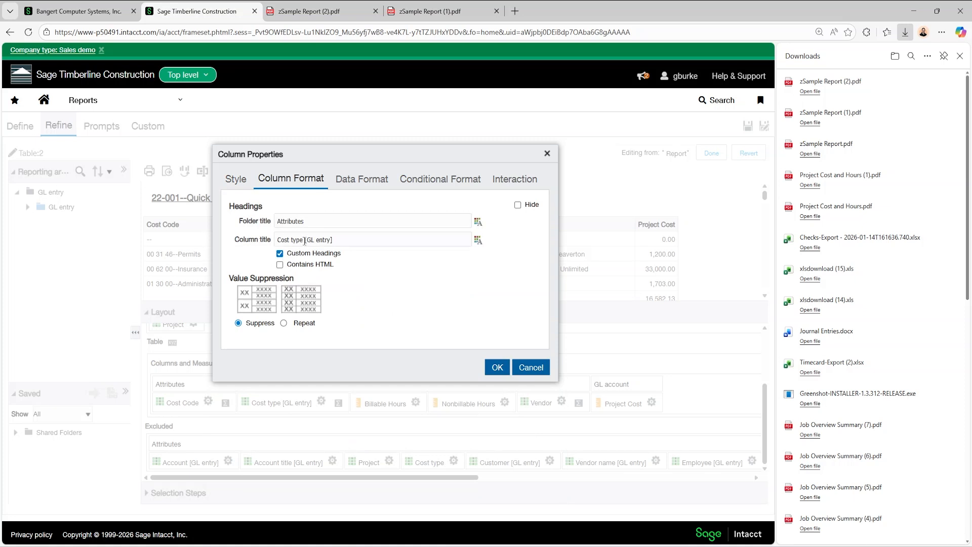
drag(304, 241, 402, 241)
key(BackSpace)
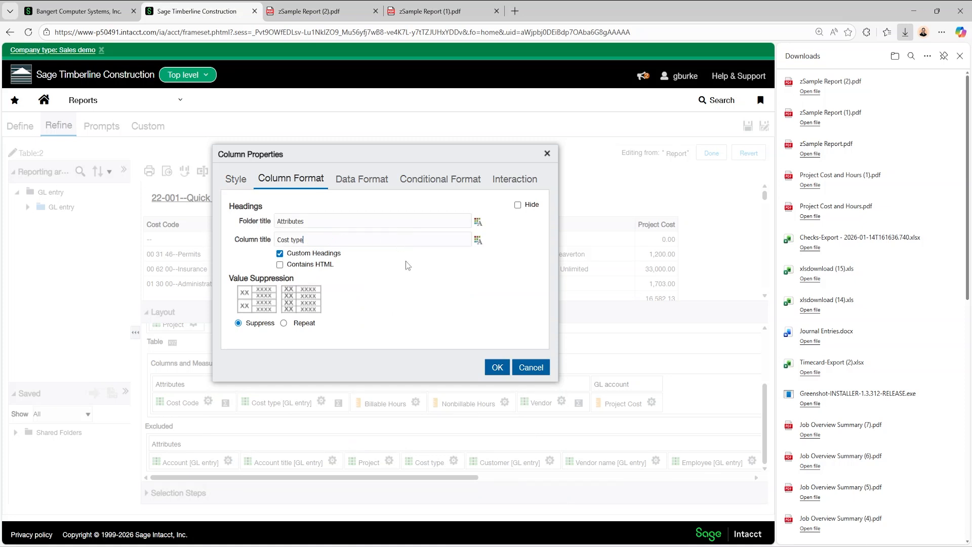
click(496, 368)
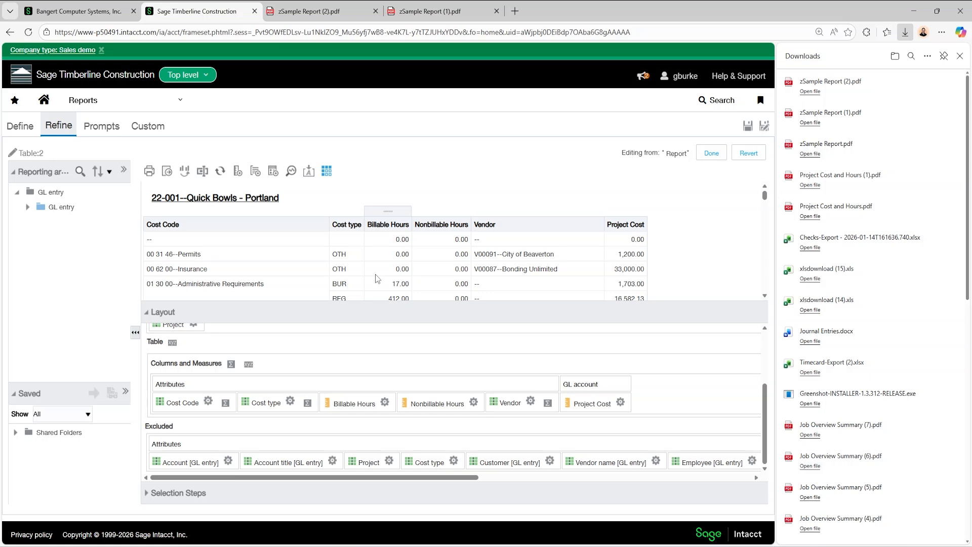
Check the hours values in the table preview and set the Billable Hours column's data format to 0 decimal places
scroll(453, 227, down, 1)
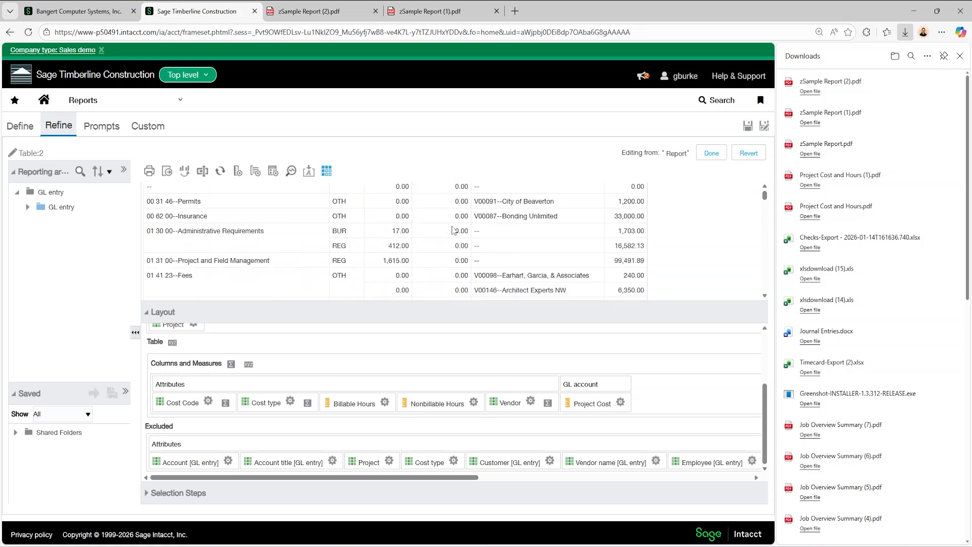
scroll(435, 267, up, 2)
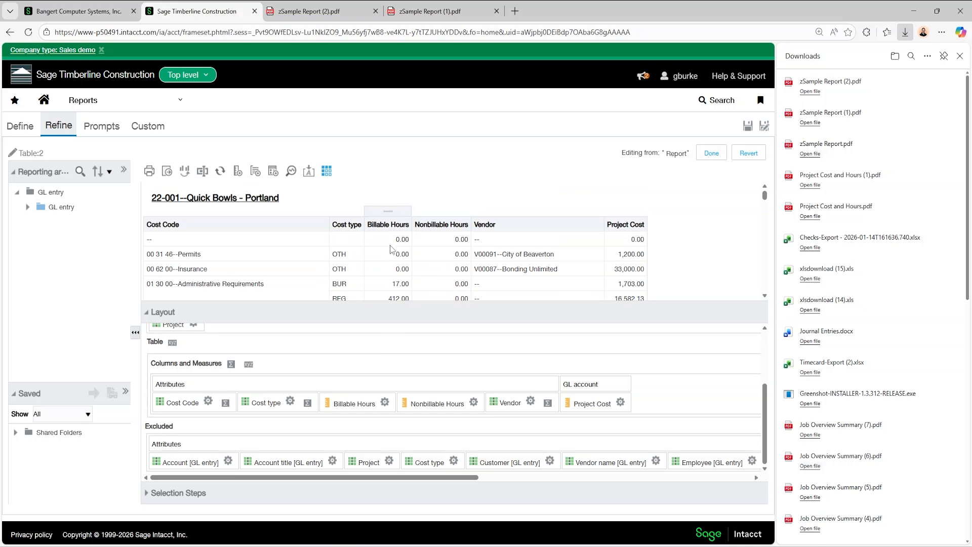
drag(391, 246, 399, 270)
scroll(405, 264, down, 2)
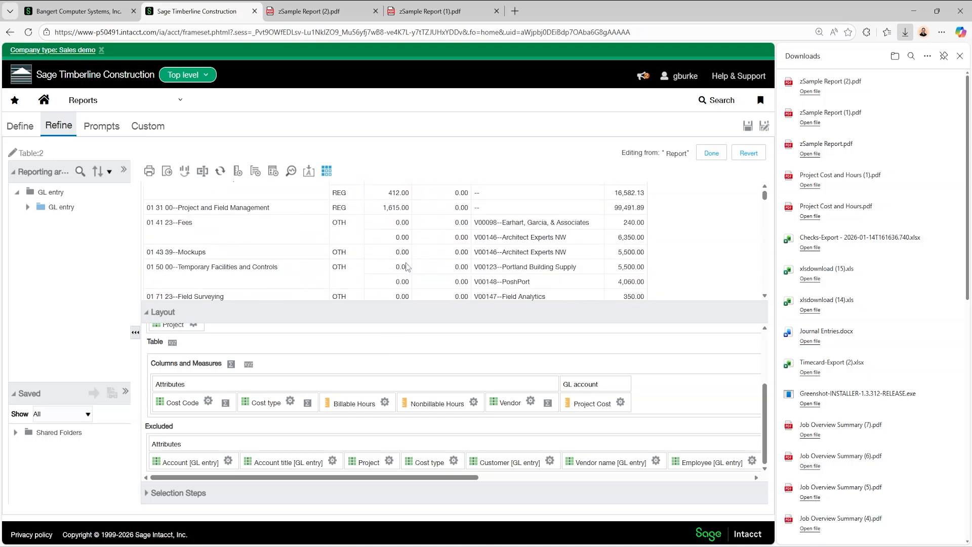
scroll(418, 259, up, 2)
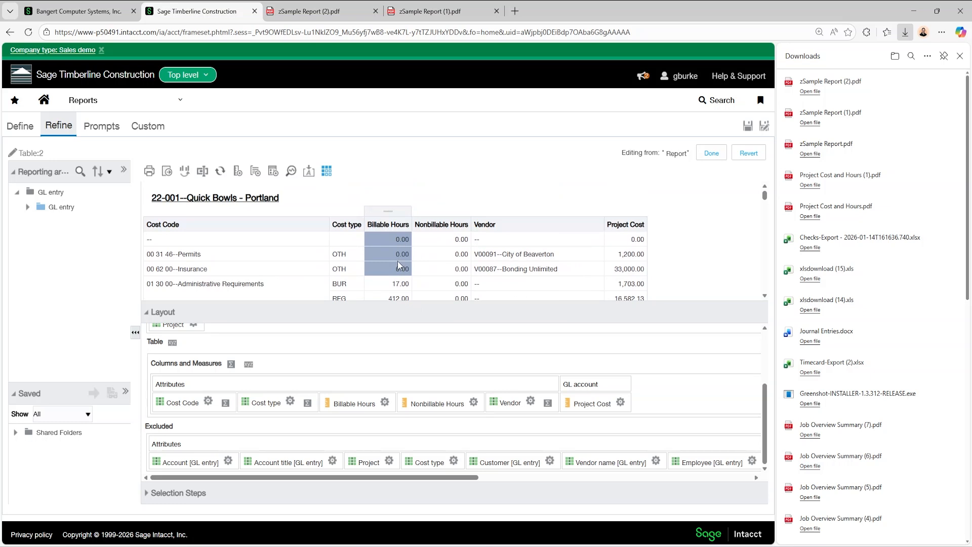
scroll(405, 263, down, 1)
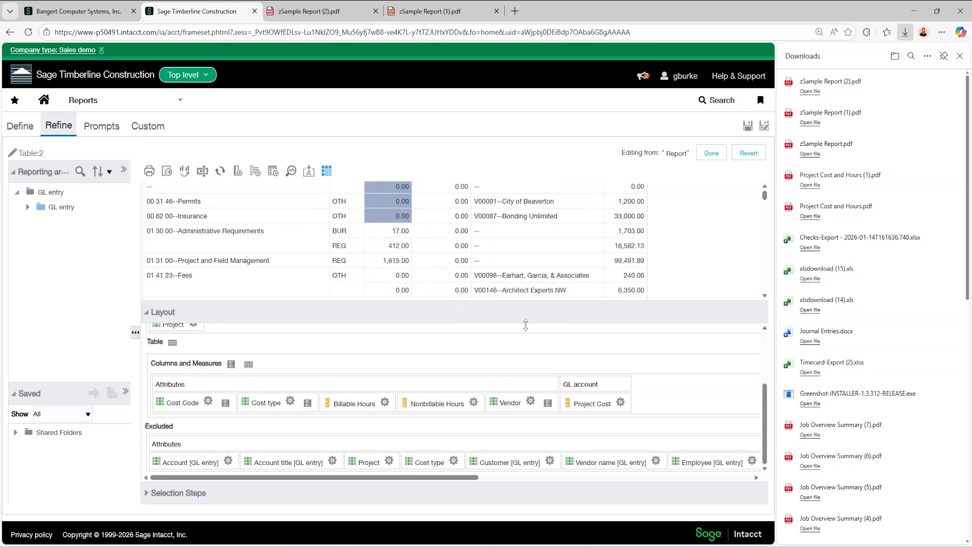
click(385, 403)
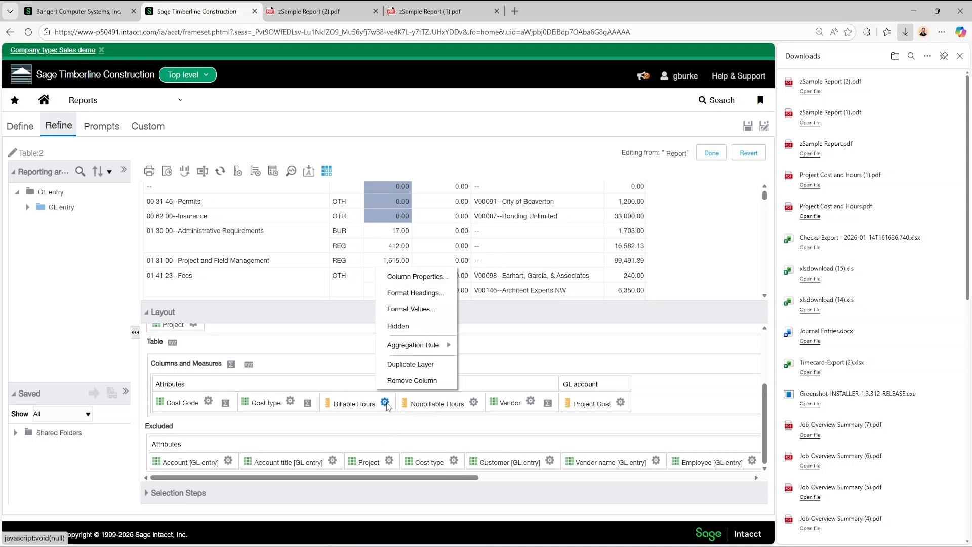
click(432, 278)
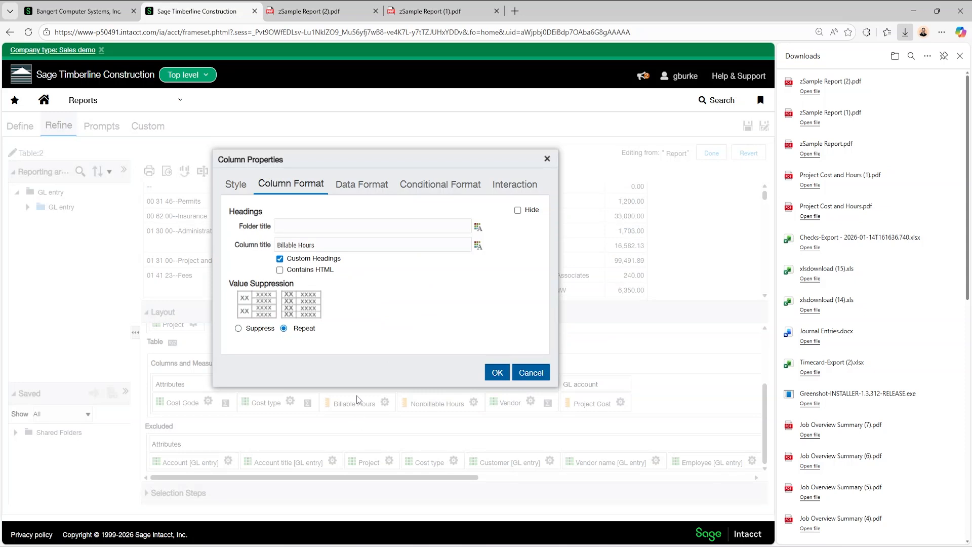
click(370, 190)
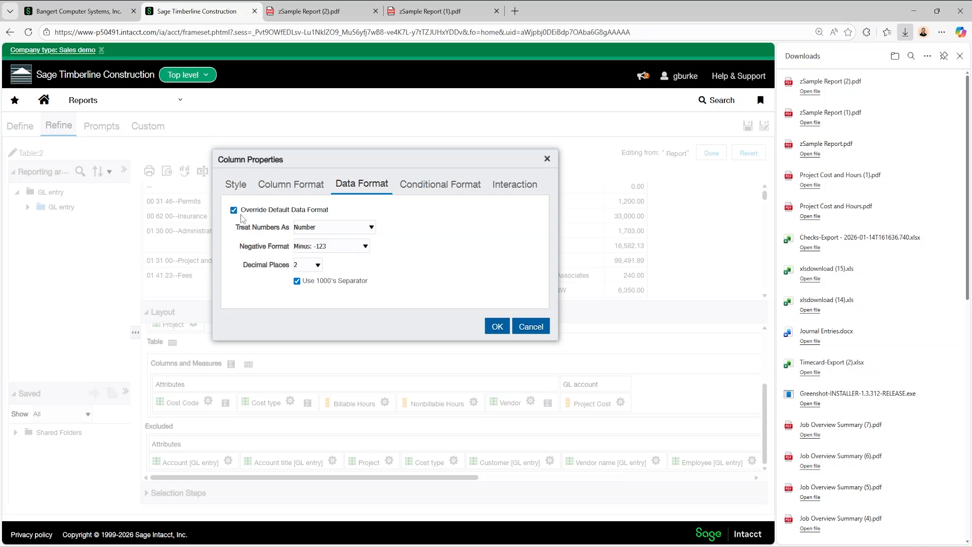
click(313, 268)
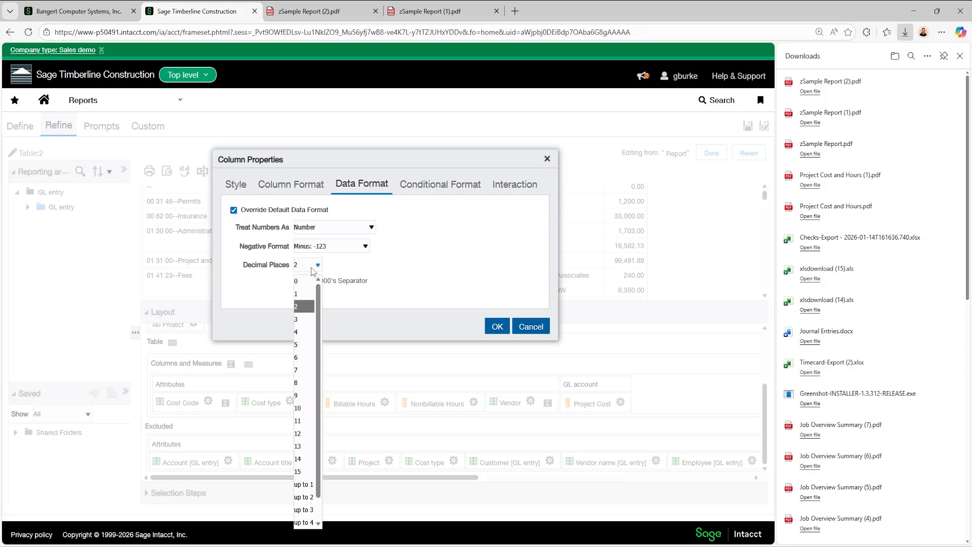
click(313, 274)
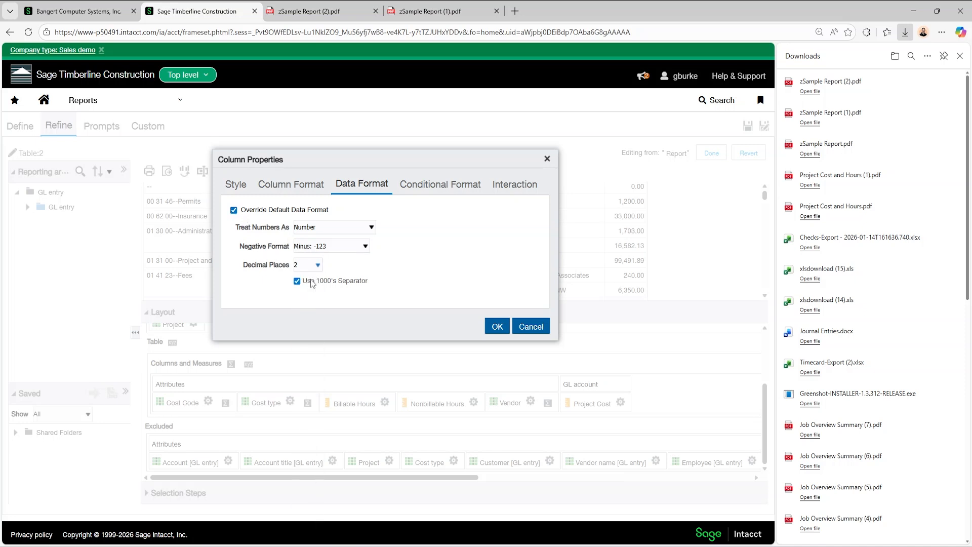
click(496, 326)
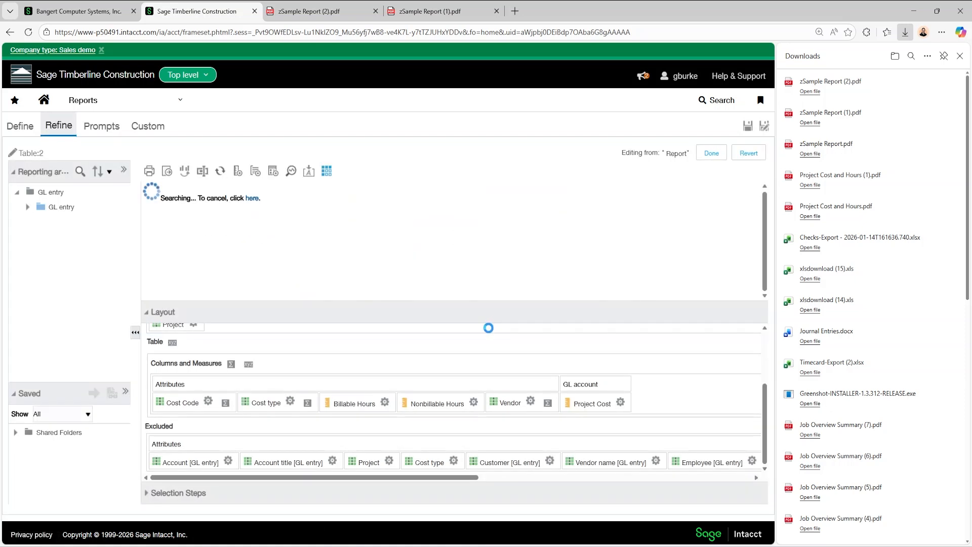
Set the Nonbillable Hours column's data format to 0 decimal places
click(474, 401)
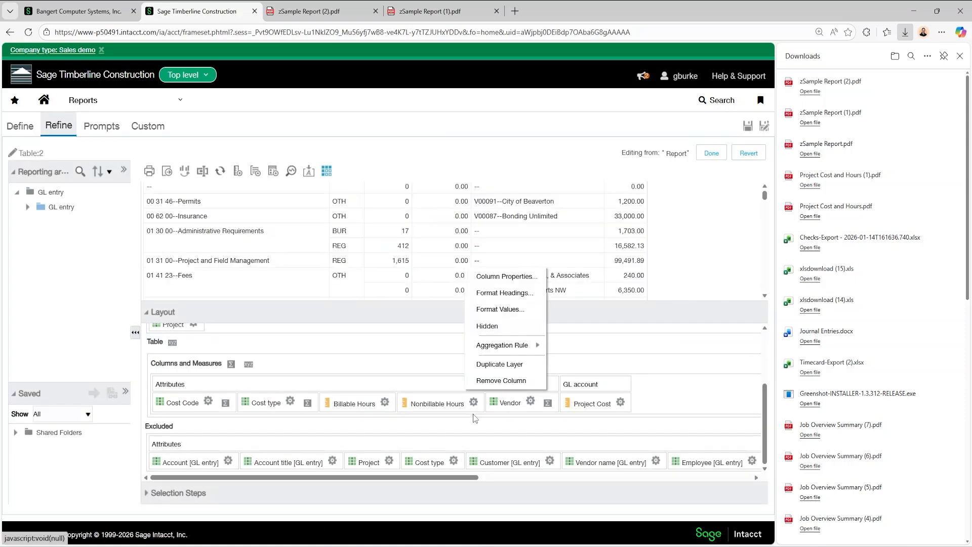
click(504, 276)
click(310, 268)
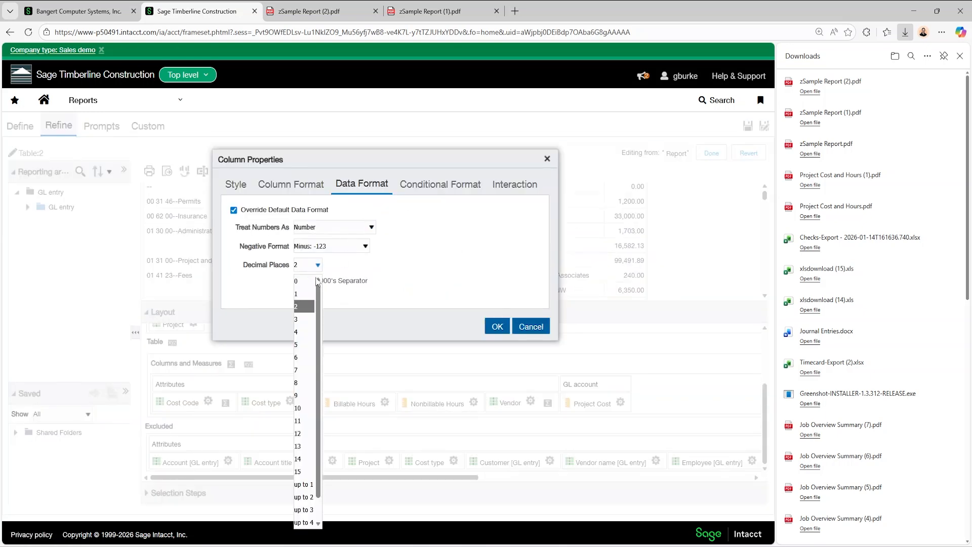
click(305, 281)
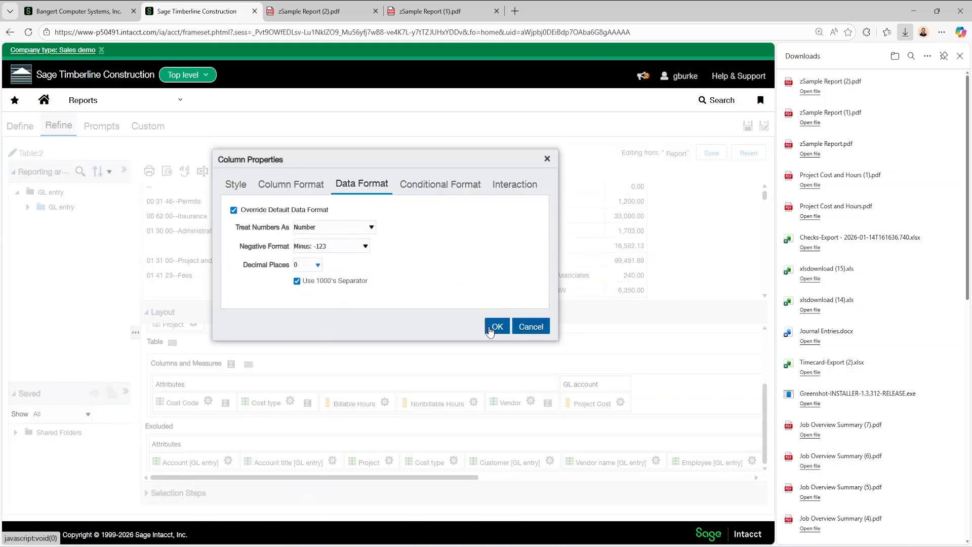
click(494, 327)
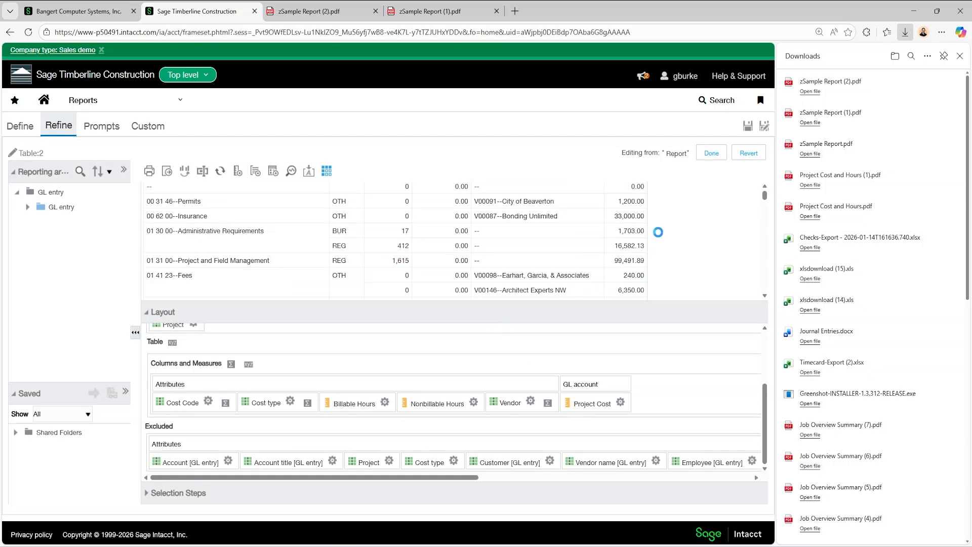
Finish editing the table, then export the report as a formatted PDF and open the downloaded zSample Report (3).pdf
click(710, 155)
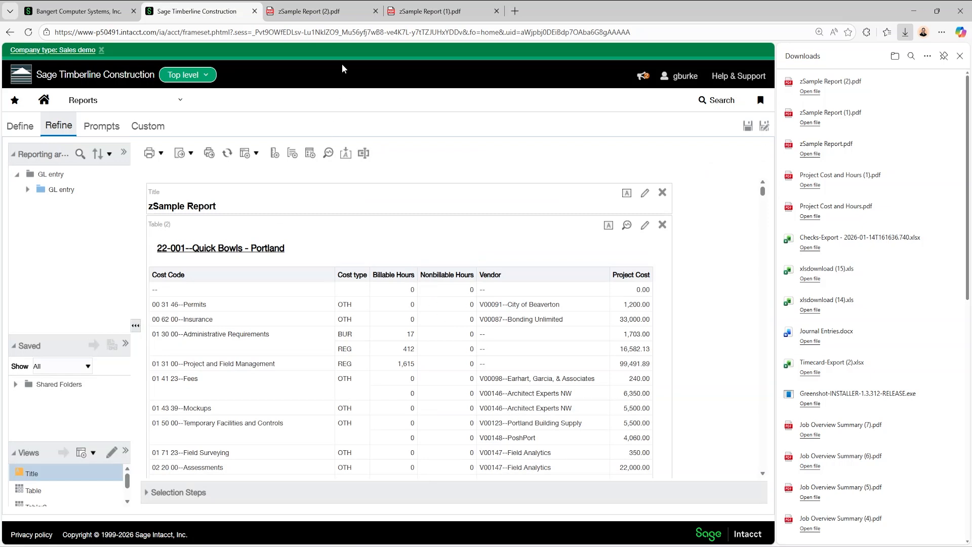
click(182, 155)
mouse_move(200, 170)
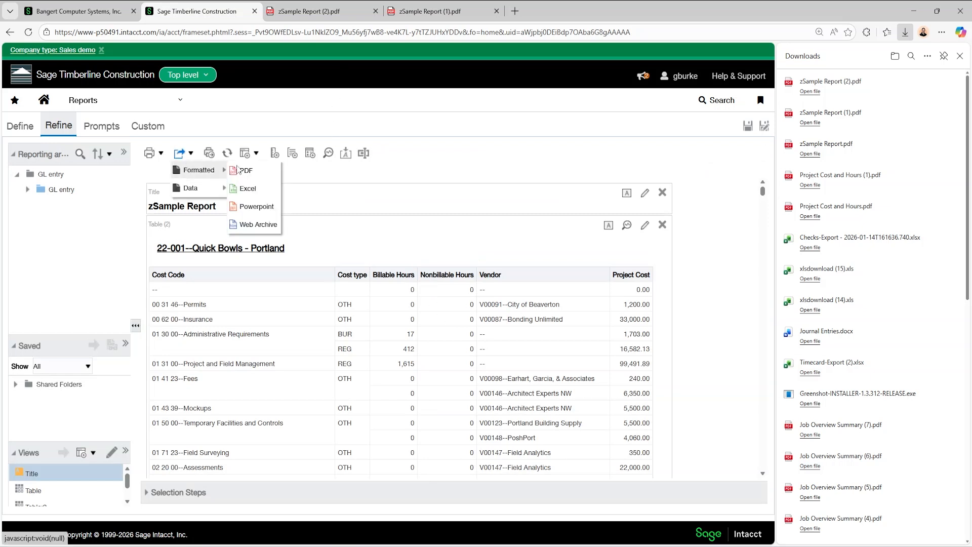
click(264, 169)
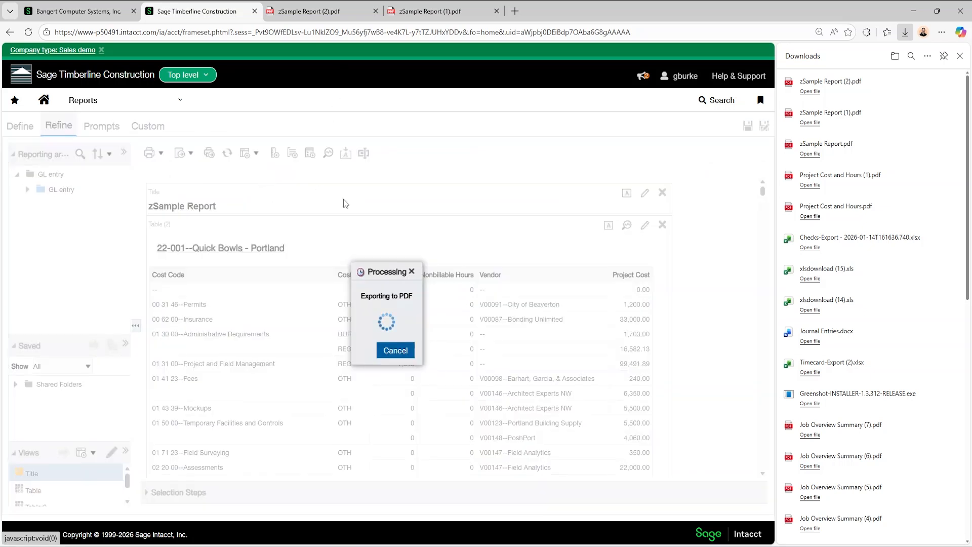
click(875, 88)
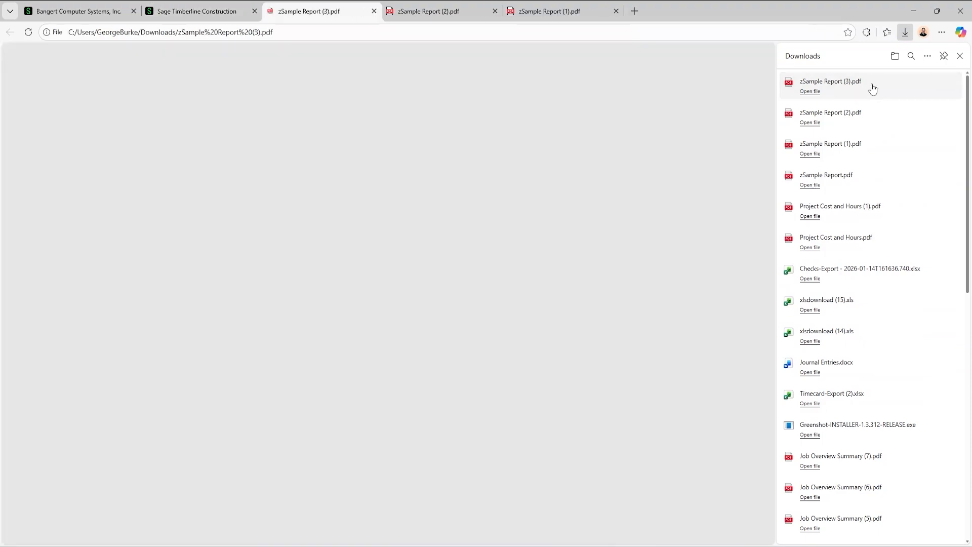
Review the first pages of the exported PDF for the hours format, the project page breaks and the placement of the report title
scroll(493, 329, down, 5)
scroll(496, 349, down, 3)
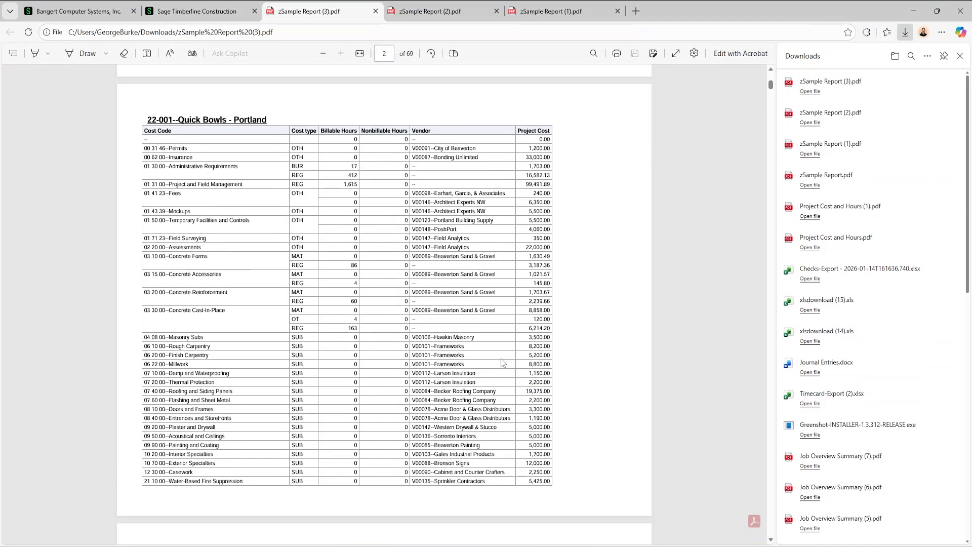
scroll(489, 375, down, 10)
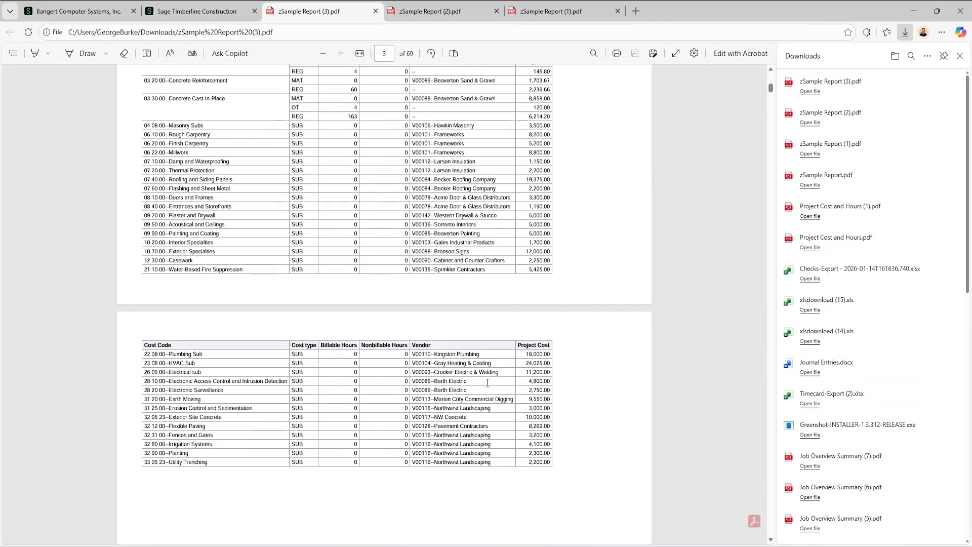
scroll(487, 407, down, 15)
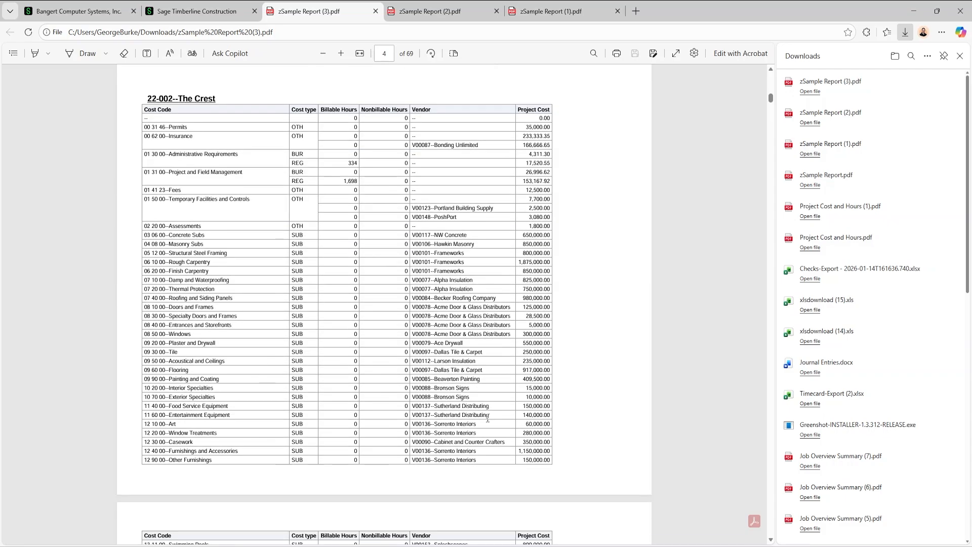
scroll(484, 440, down, 6)
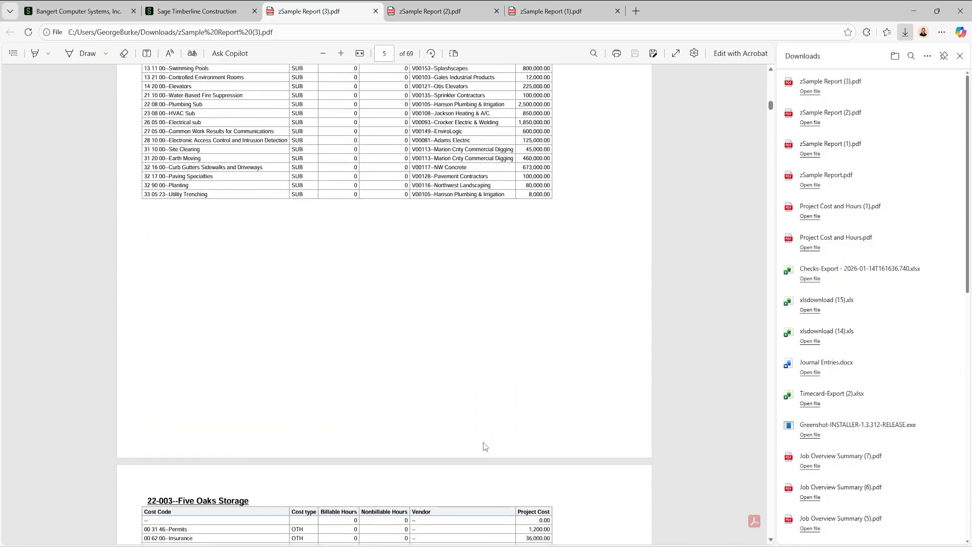
scroll(471, 439, up, 12)
scroll(471, 440, up, 20)
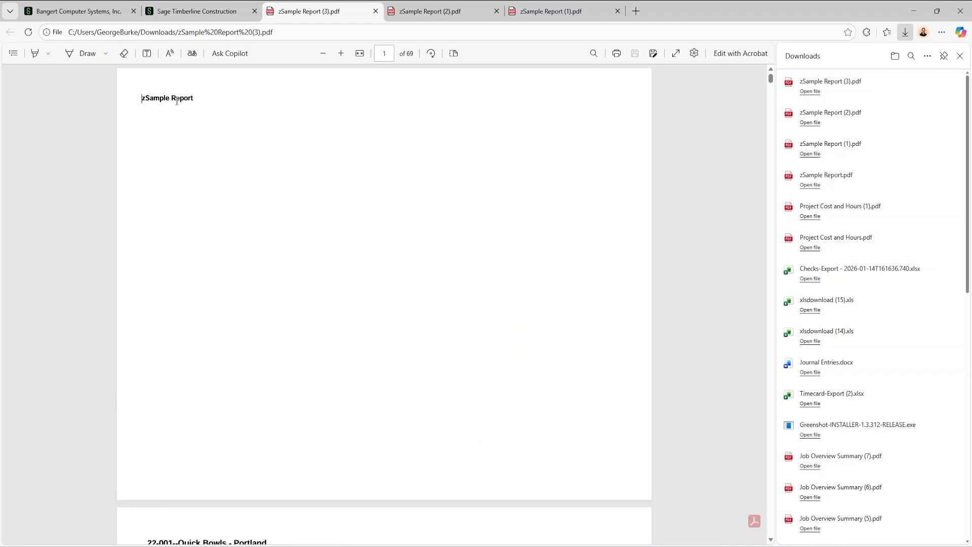
Return to the report, dismiss the export confirmation and remove the Title view from the layout
click(231, 7)
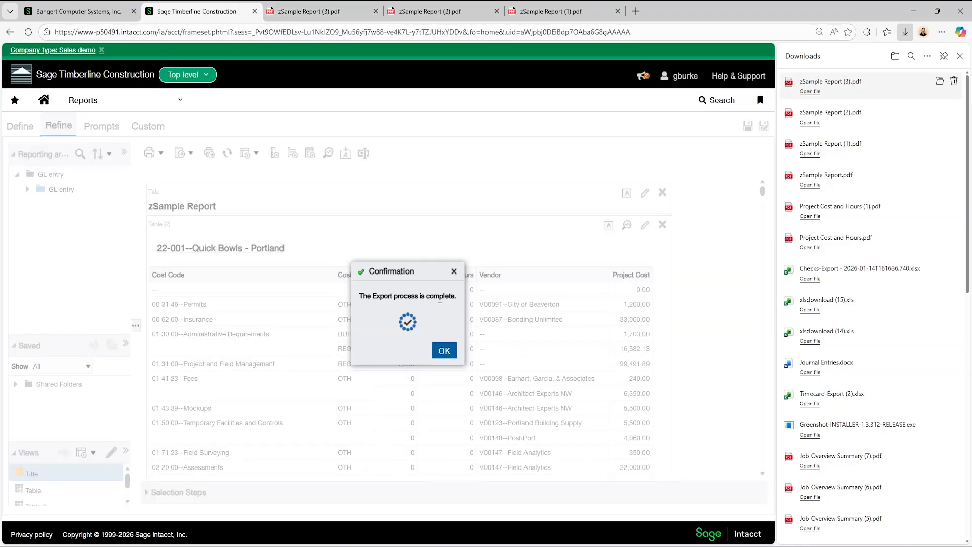
click(454, 272)
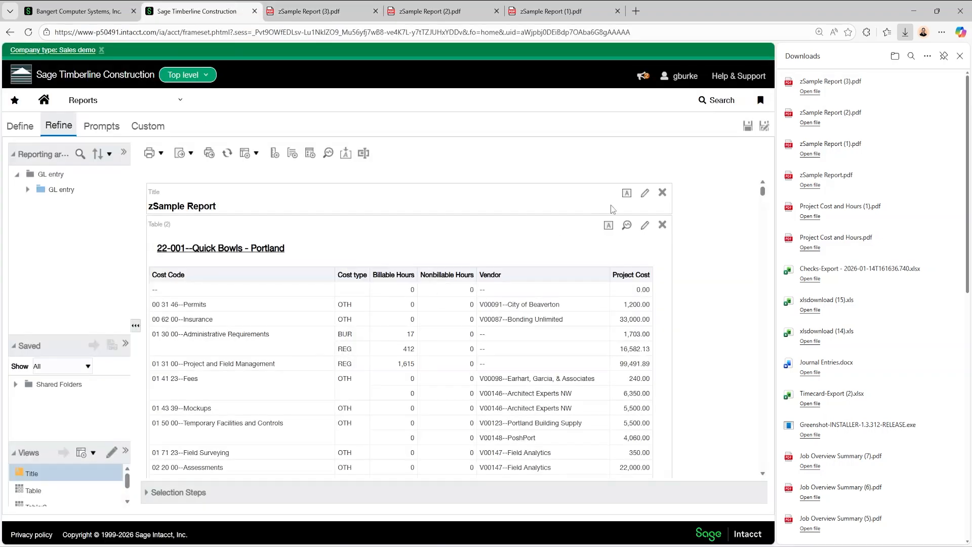
click(663, 194)
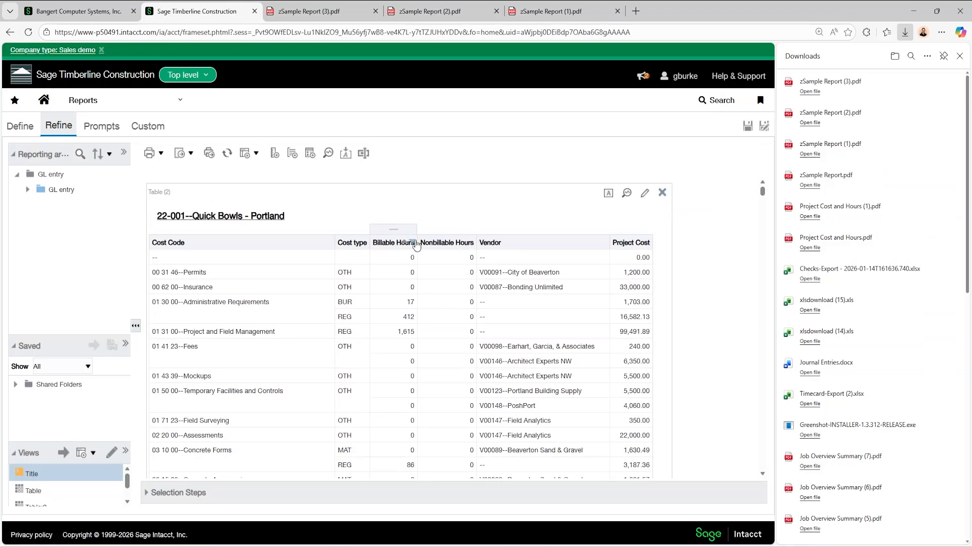
Check the page layout in zSample Report (3).pdf, then set the report's PDF orientation to Portrait in the print and export options
click(338, 9)
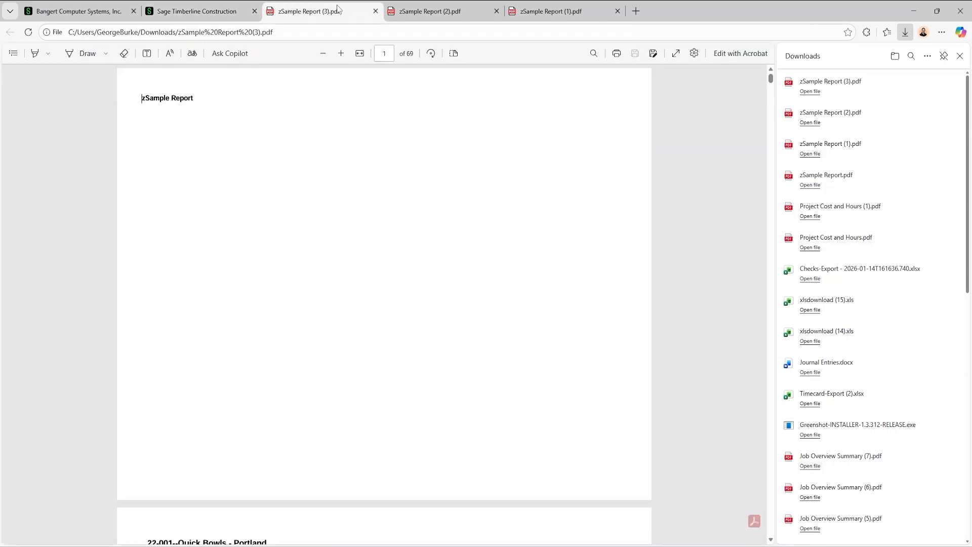
scroll(331, 193, down, 8)
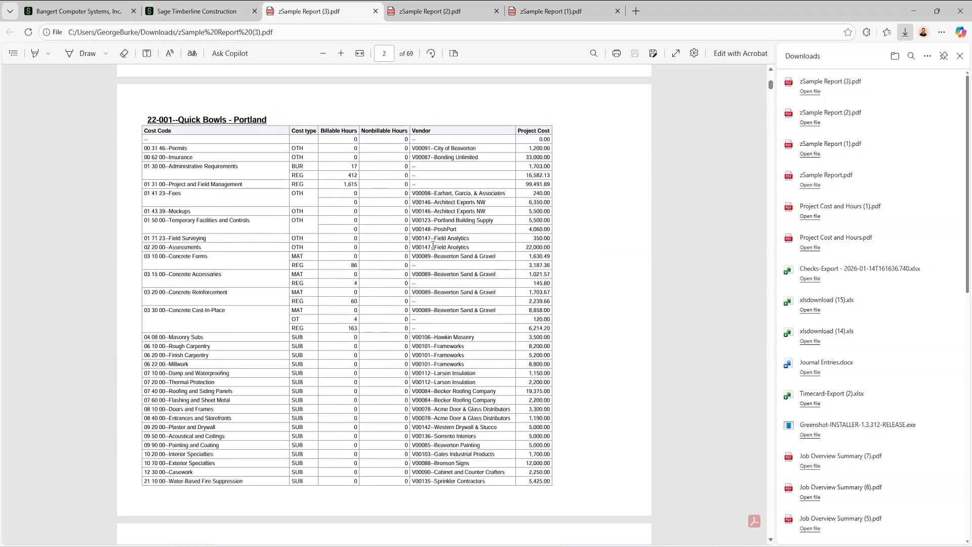
click(203, 11)
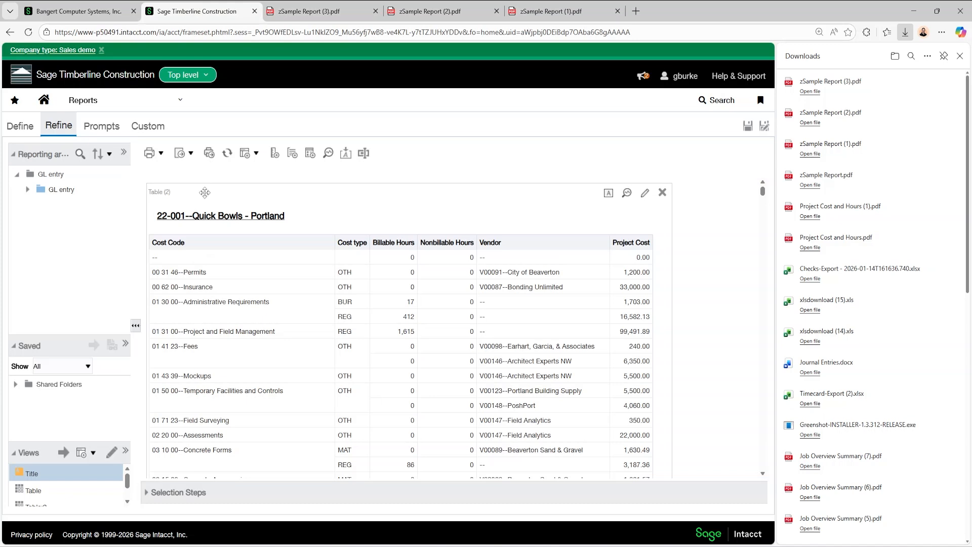
click(212, 157)
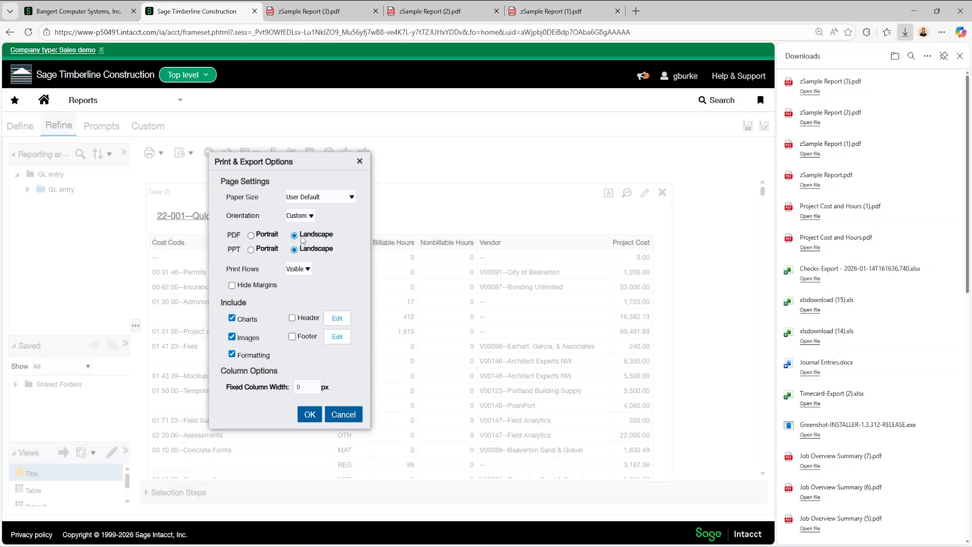
click(251, 236)
click(309, 415)
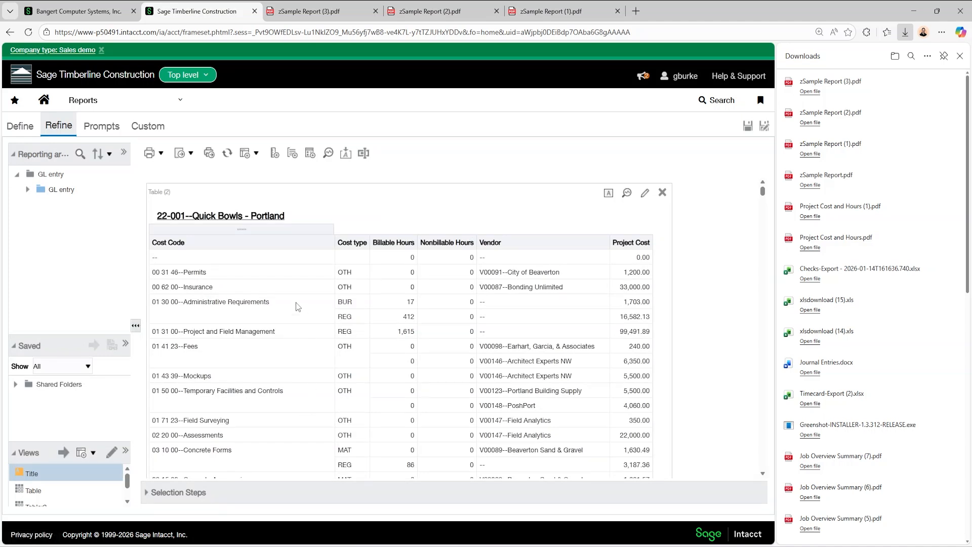
Export the report again as a formatted PDF and open the downloaded zSample Report (4).pdf
click(191, 154)
mouse_move(192, 178)
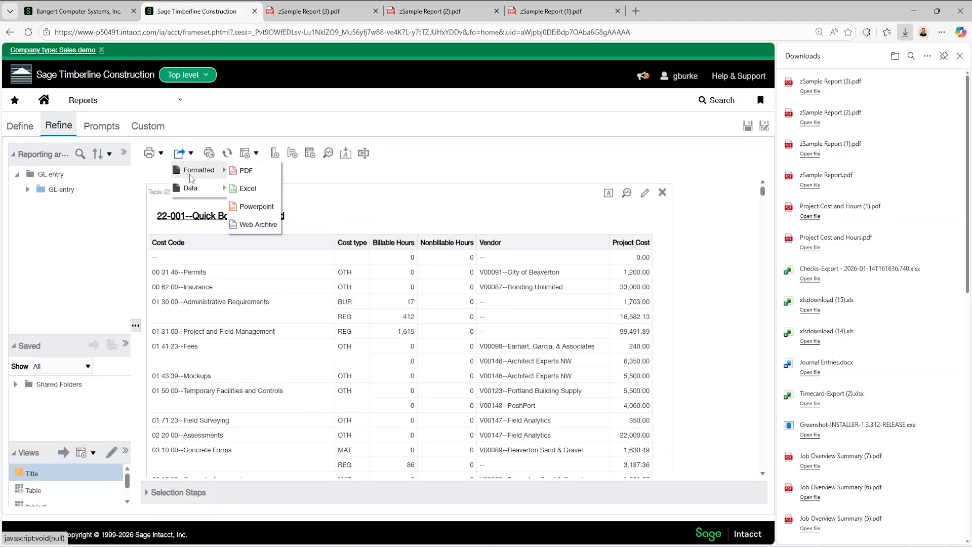
click(242, 173)
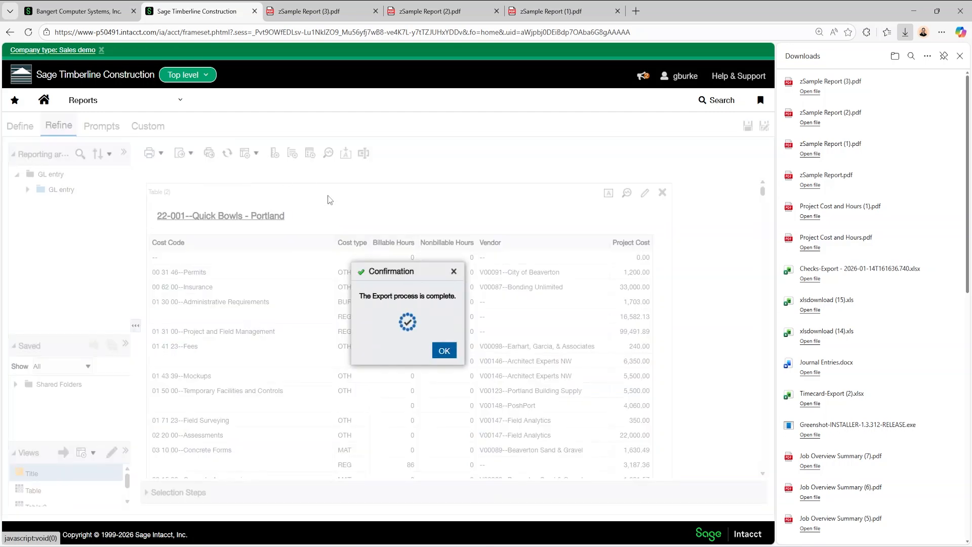
click(824, 95)
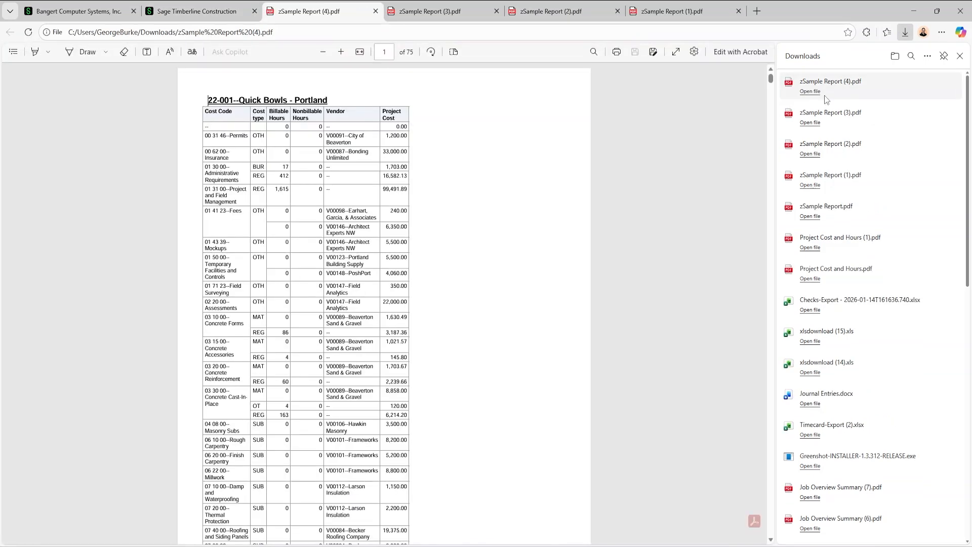
Examine the first pages of zSample Report (4).pdf for the table width, text wrapping and page breaks in portrait orientation
scroll(465, 240, down, 10)
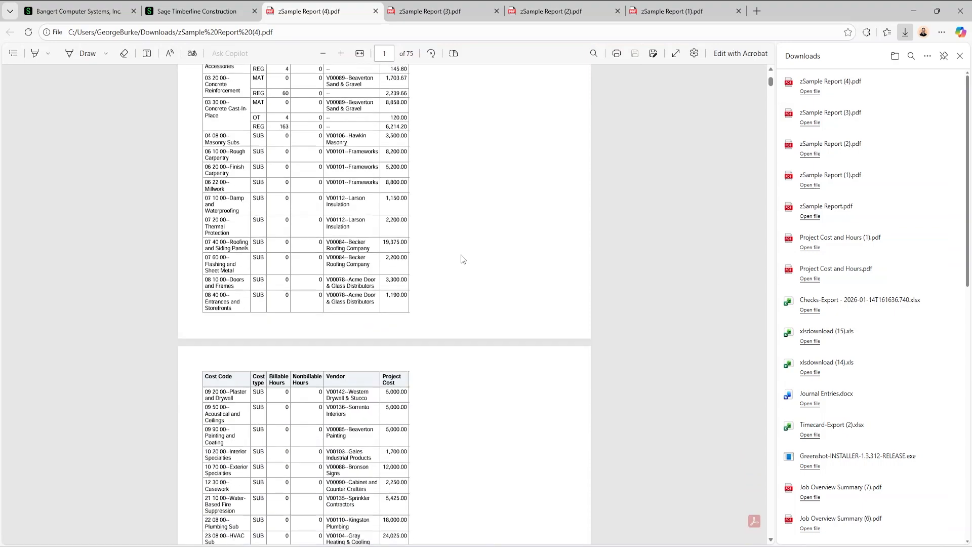
scroll(450, 332, up, 12)
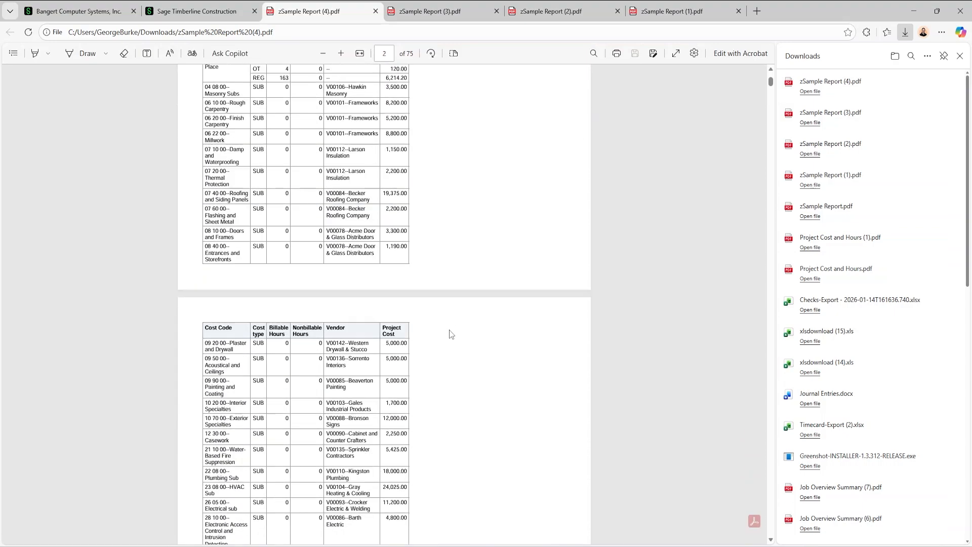
drag(254, 161, 361, 308)
scroll(370, 336, down, 4)
scroll(370, 336, down, 10)
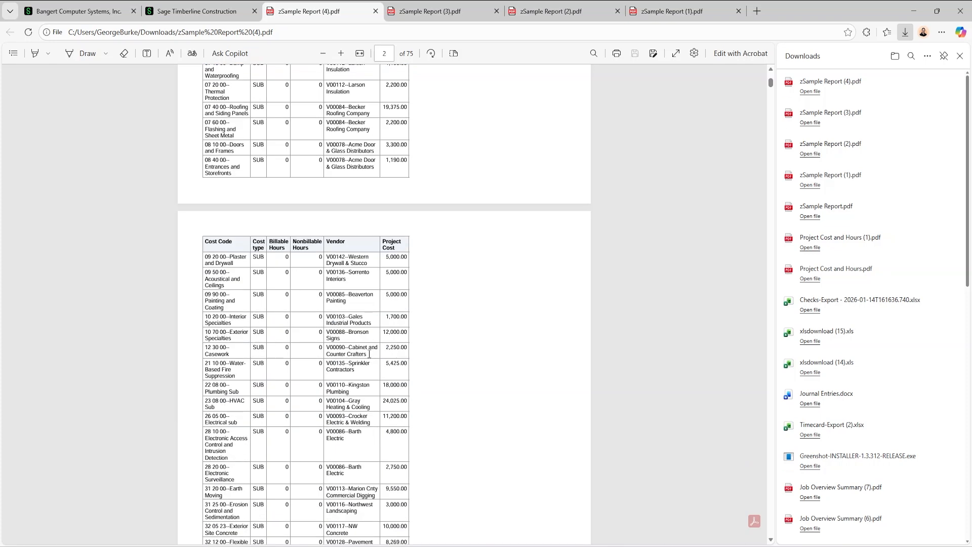
scroll(446, 365, up, 10)
scroll(475, 304, up, 4)
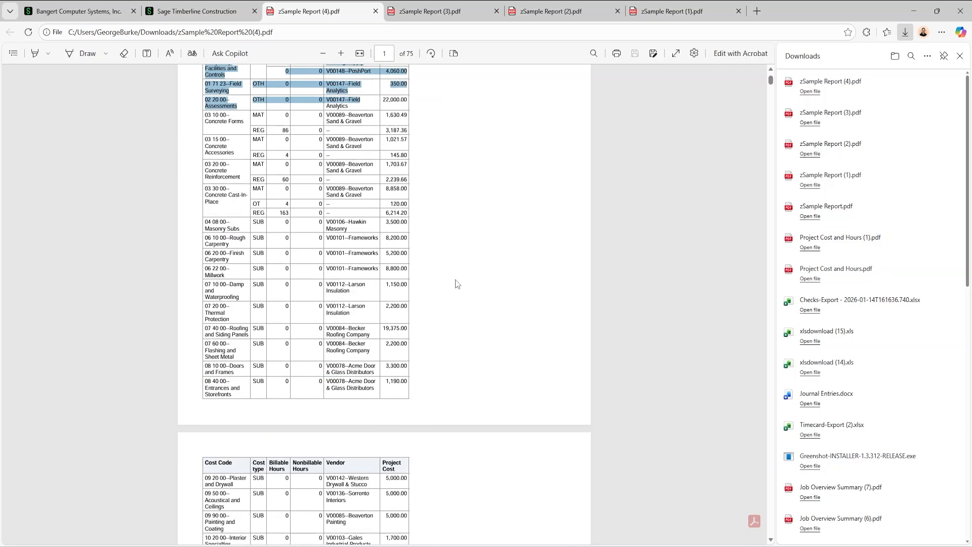
click(540, 281)
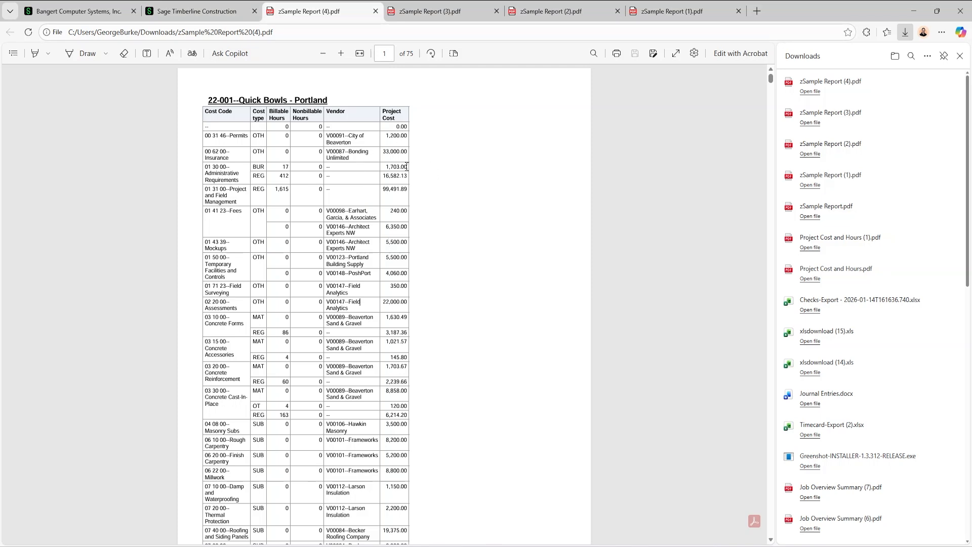
Return to the report, dismiss the export confirmation, and set the content width of Table (2) to 500
click(200, 9)
click(446, 351)
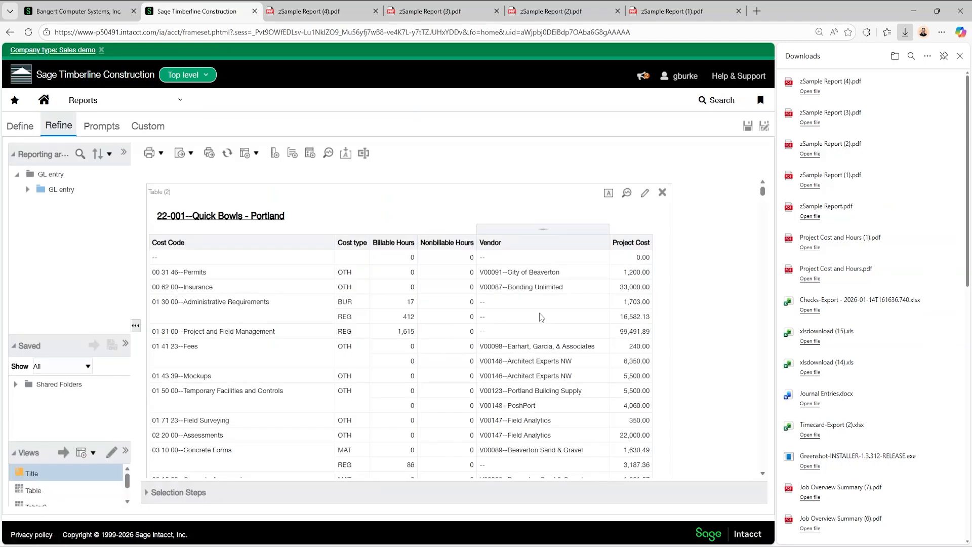
click(644, 194)
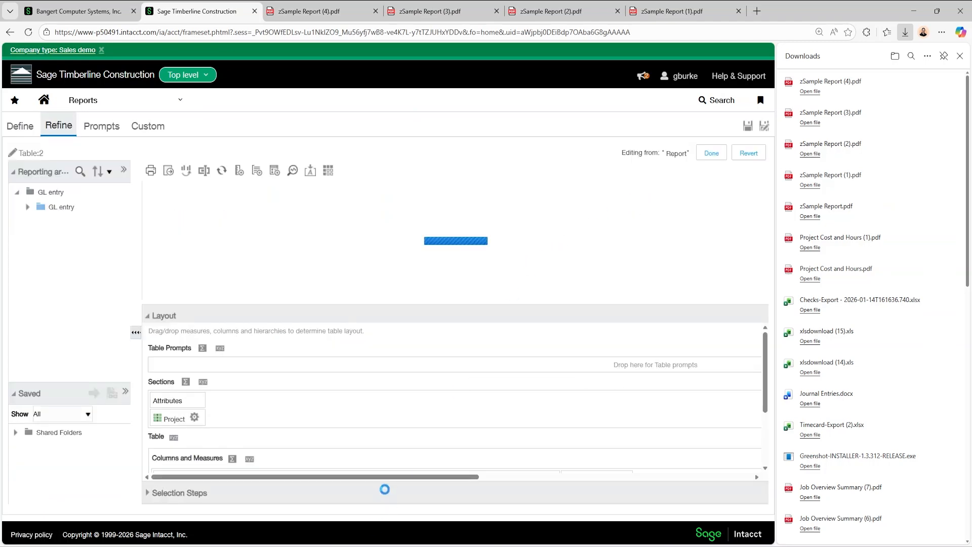
scroll(375, 445, down, 3)
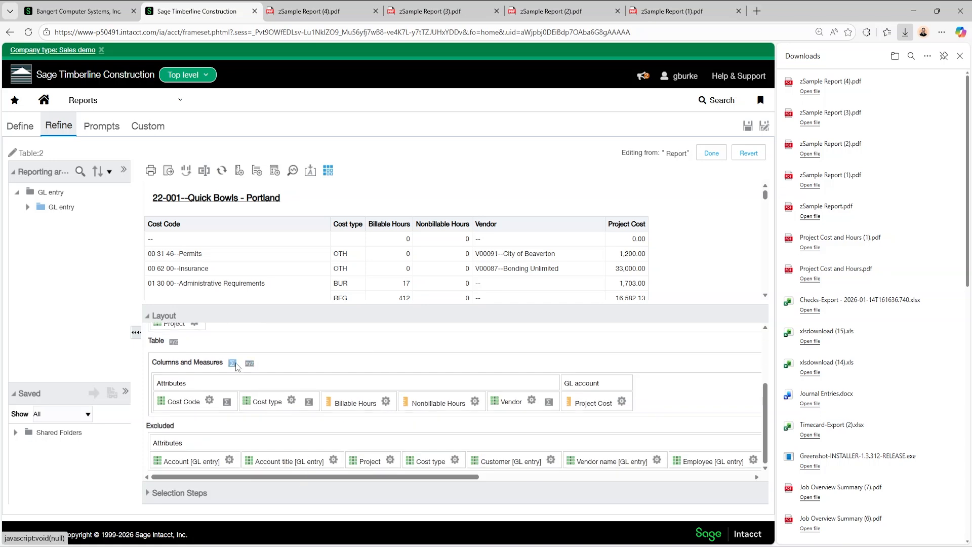
click(174, 343)
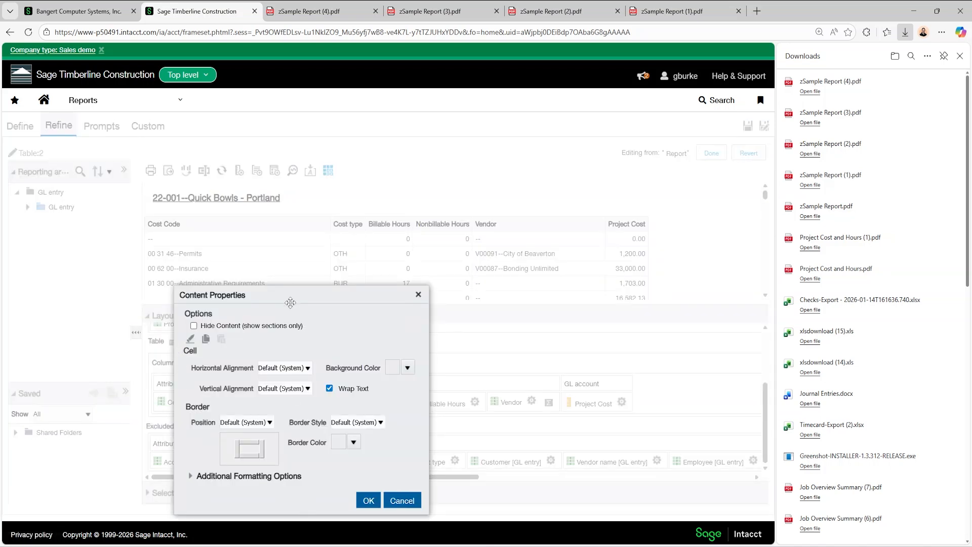
drag(288, 294, 303, 234)
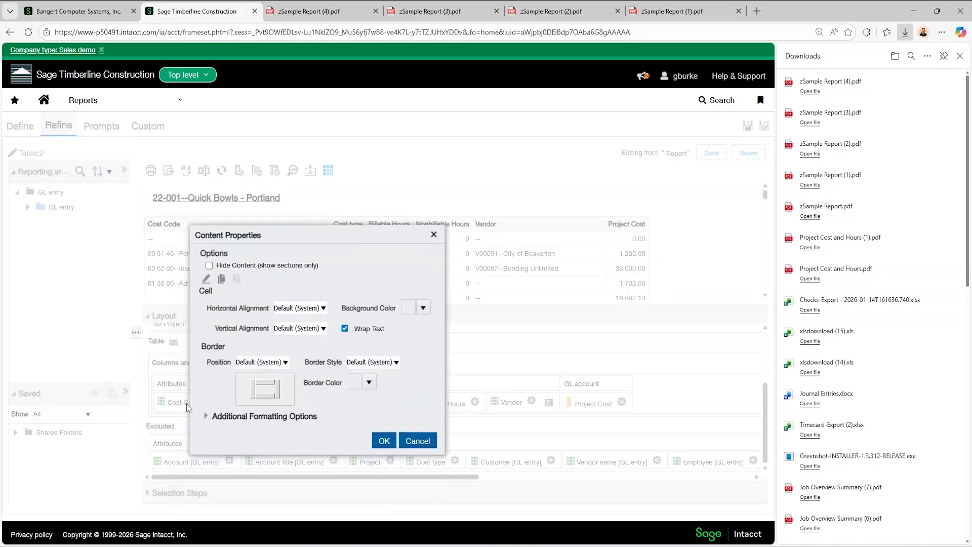
click(206, 417)
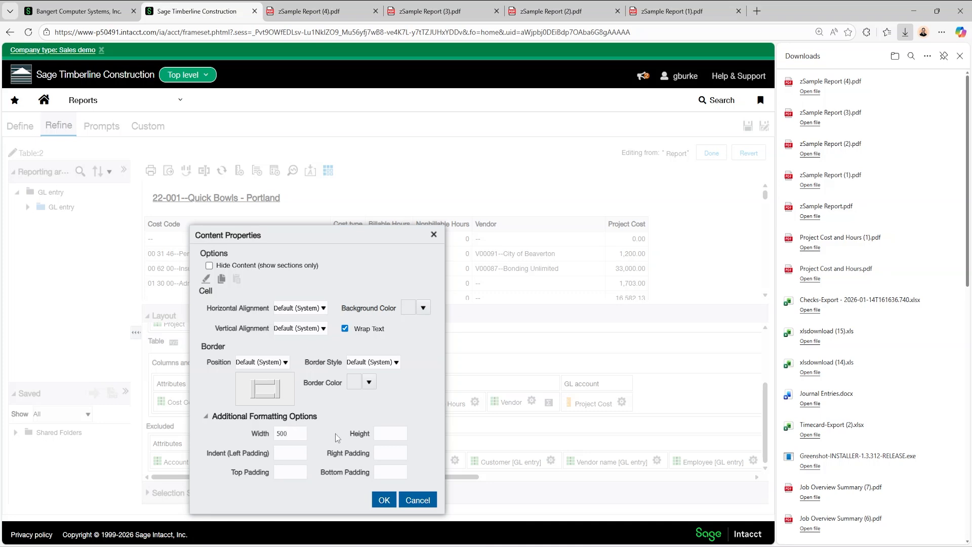
click(383, 499)
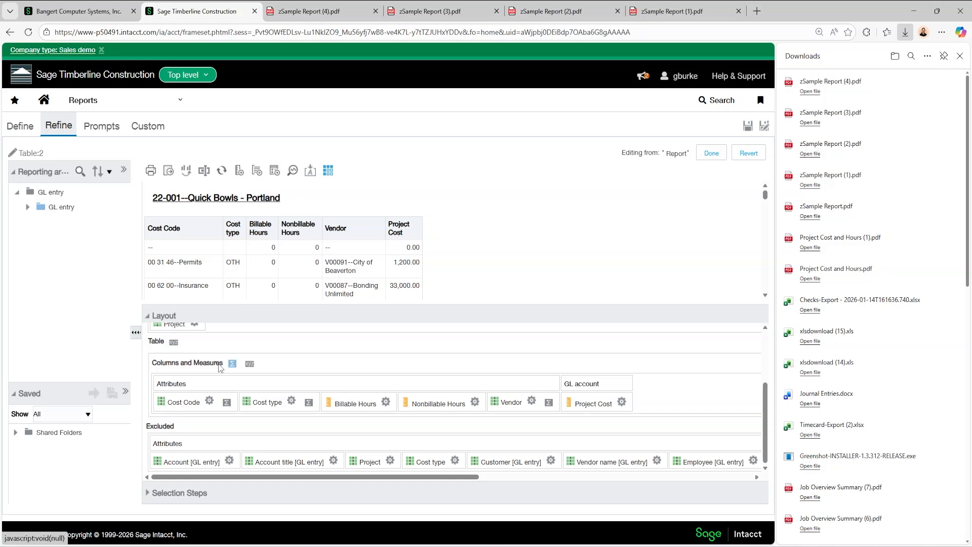
Set the table's content width to 850, export the report as a formatted PDF and open zSample Report (5).pdf
click(174, 342)
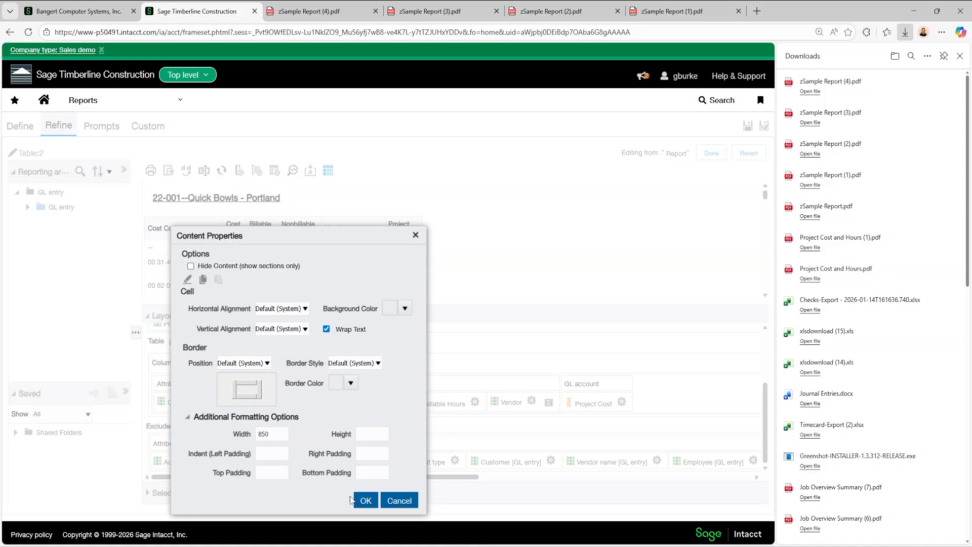
click(365, 501)
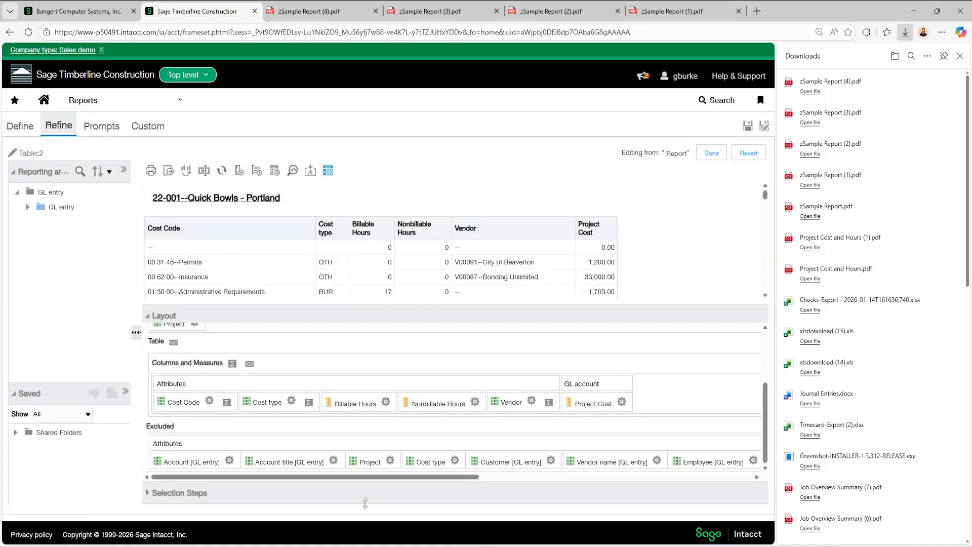
click(169, 170)
mouse_move(195, 186)
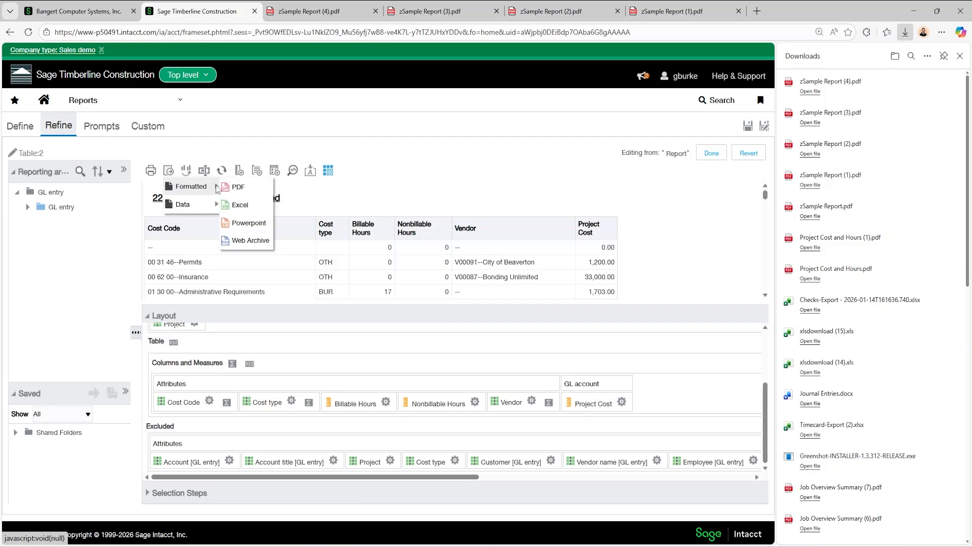
click(235, 188)
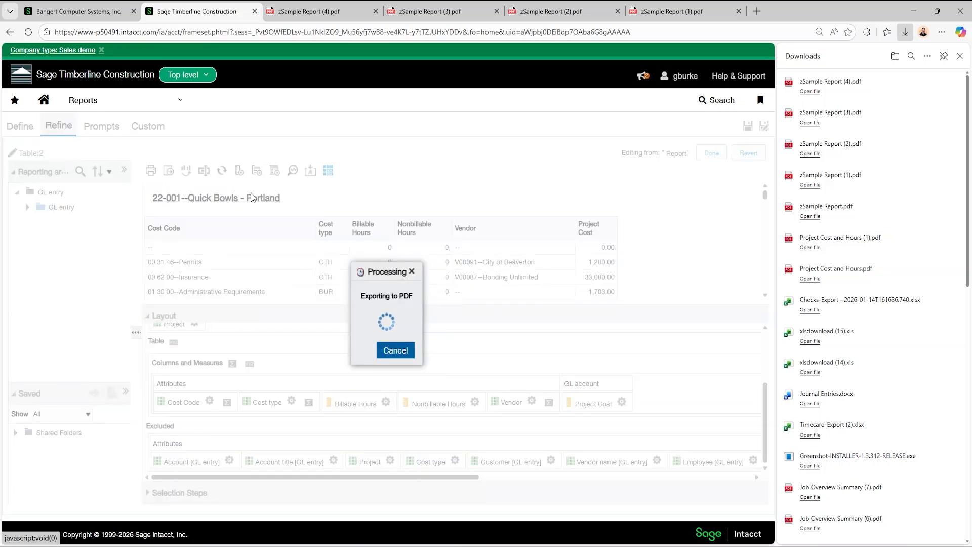
click(811, 90)
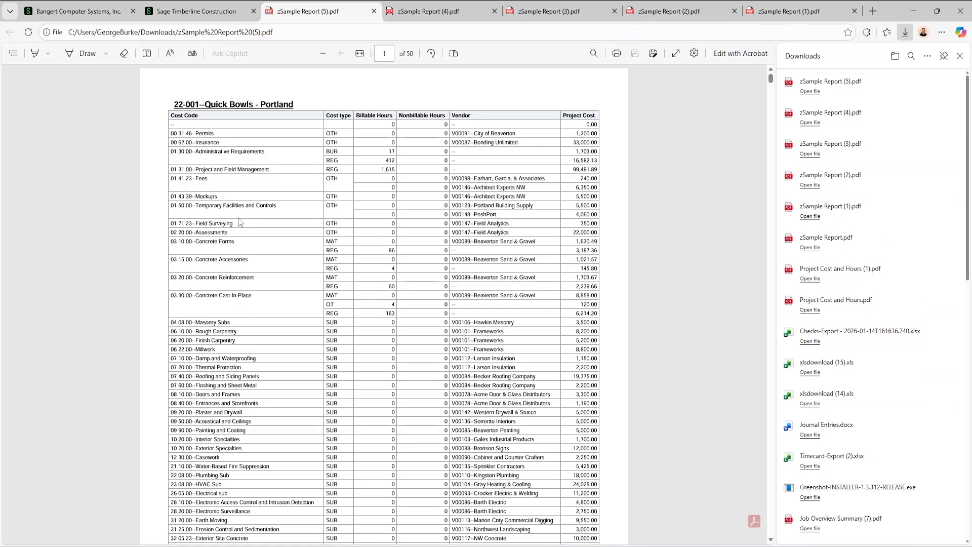
Check the page fit in zSample Report (5).pdf, return to the report and set the table's content width to 750
scroll(293, 189, down, 10)
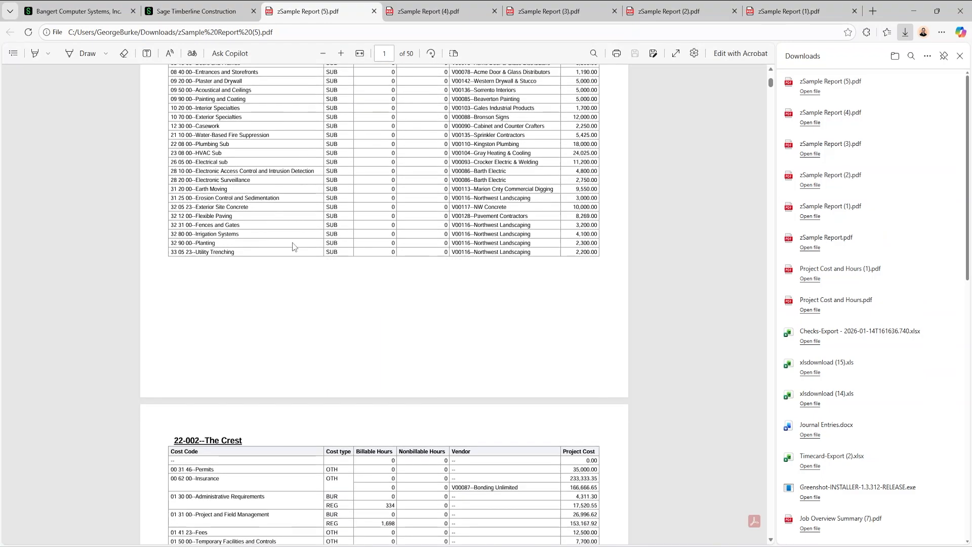
scroll(336, 276, up, 4)
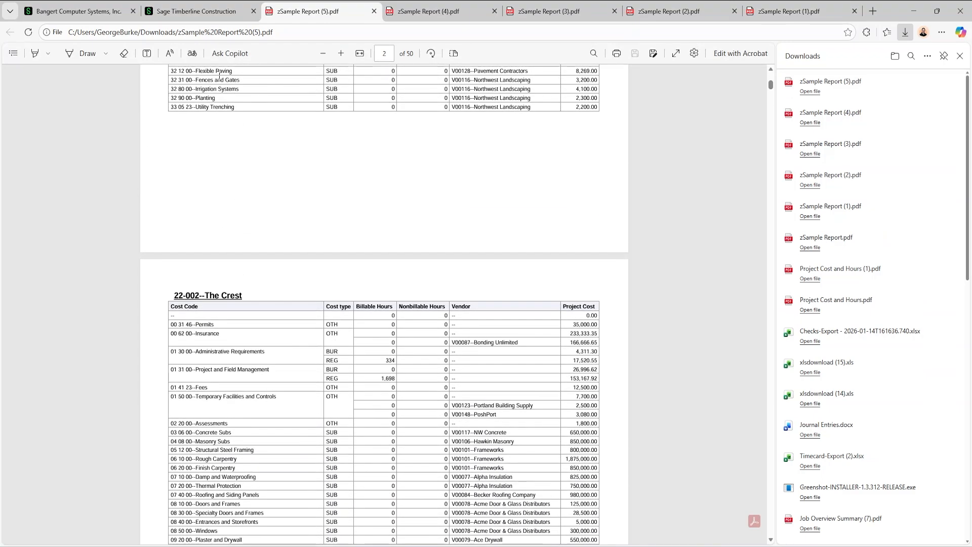
key(ctrl+shift+Tab)
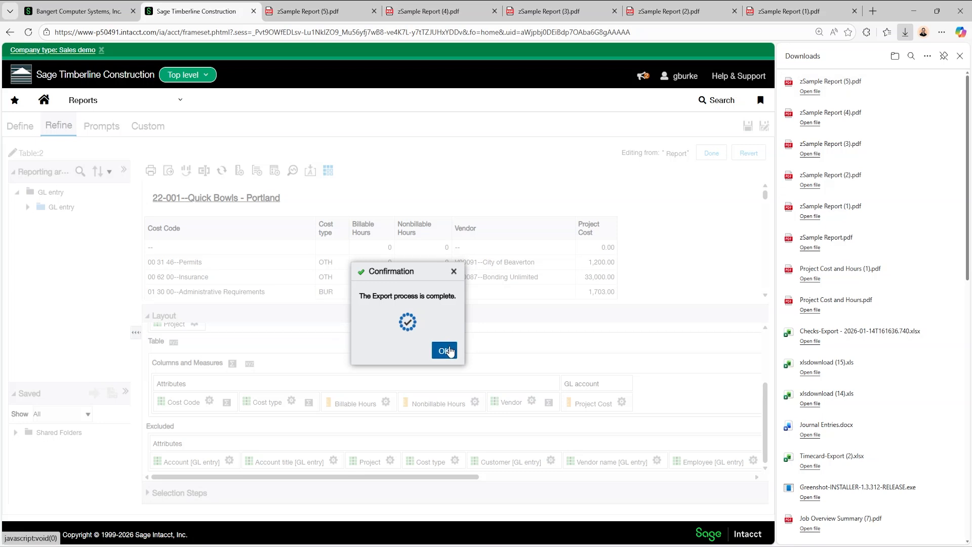
click(449, 349)
click(173, 342)
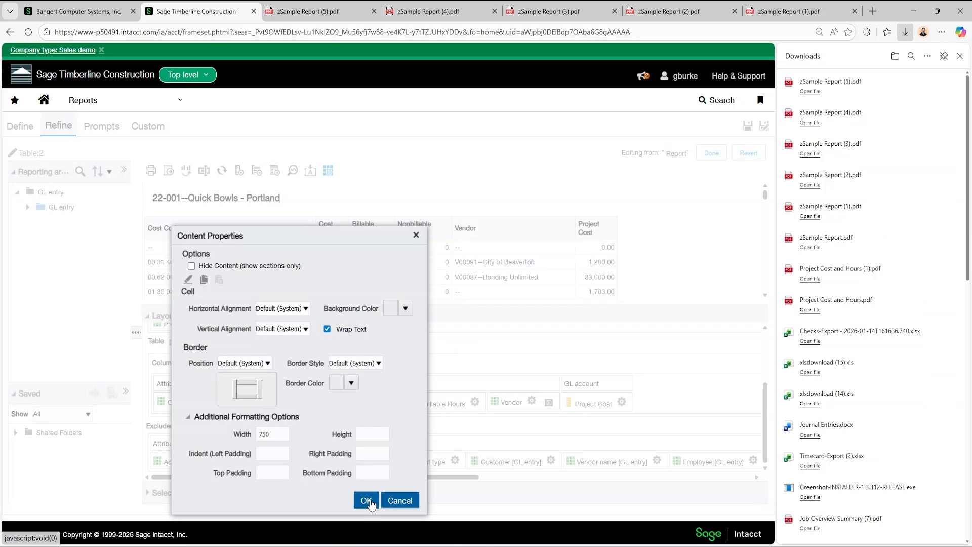
click(369, 500)
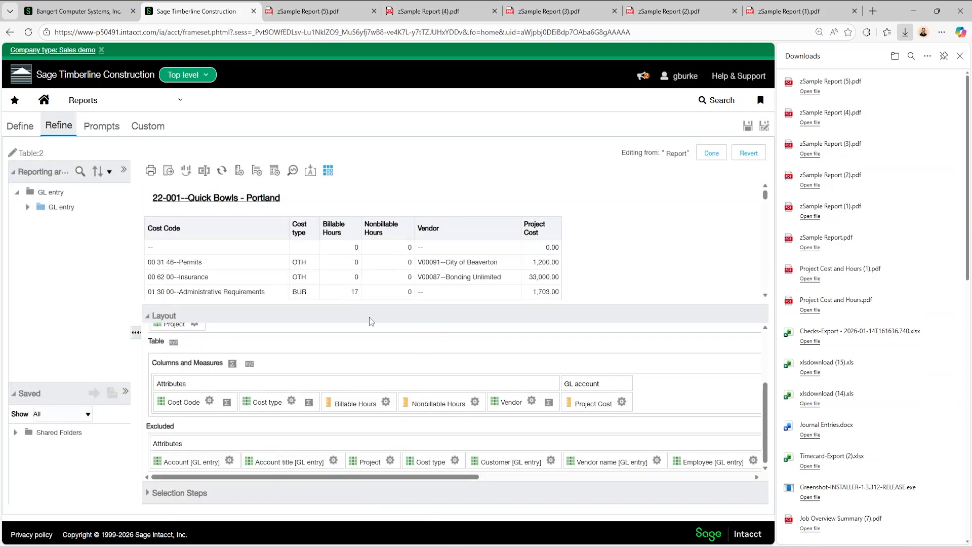
Export the report as a formatted PDF with the new table width and open the downloaded zSample Report (6).pdf
click(168, 170)
mouse_move(191, 187)
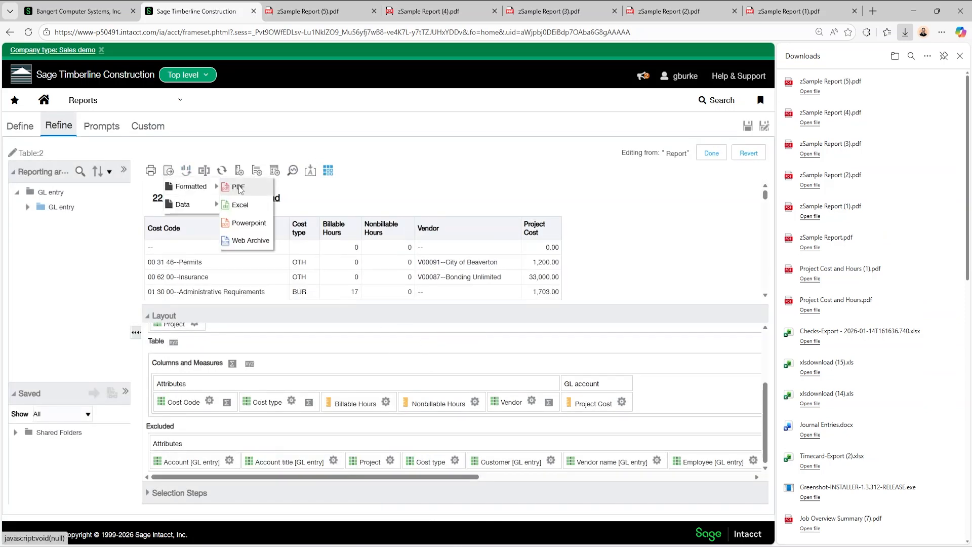
click(240, 187)
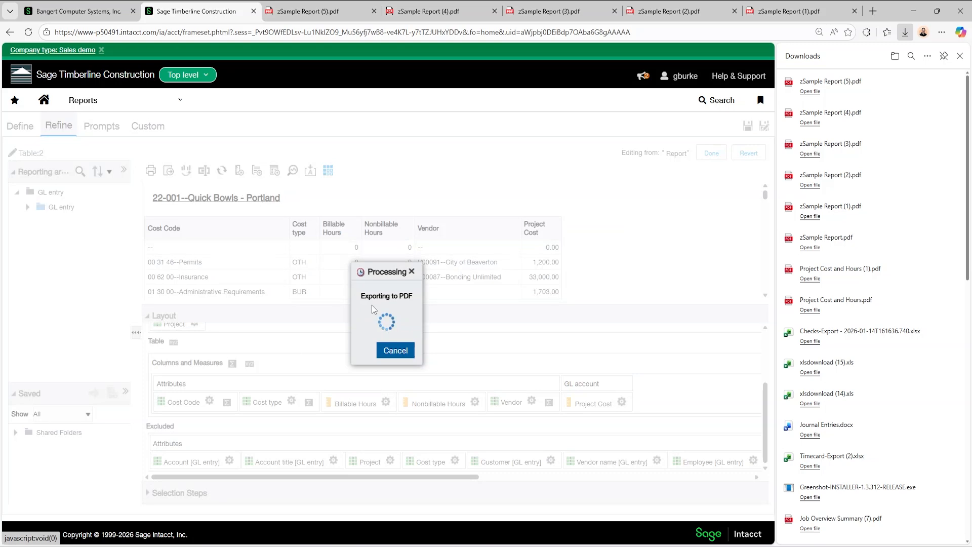
click(813, 92)
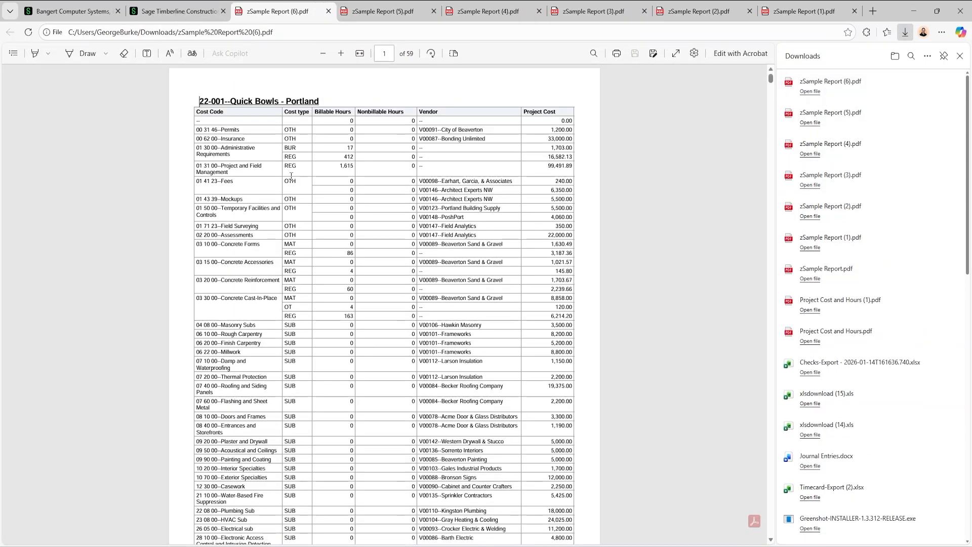
Review the opening pages of zSample Report (6).pdf at a smaller zoom for table width, row wrapping and project page breaks
scroll(291, 178, down, 3)
scroll(380, 201, down, 3)
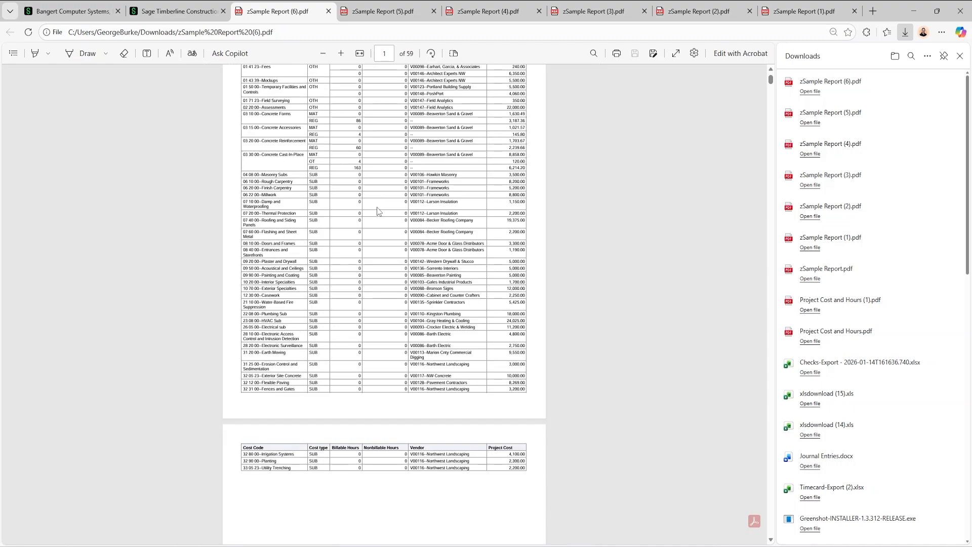
scroll(365, 234, up, 2)
scroll(365, 234, up, 1)
scroll(302, 245, down, 15)
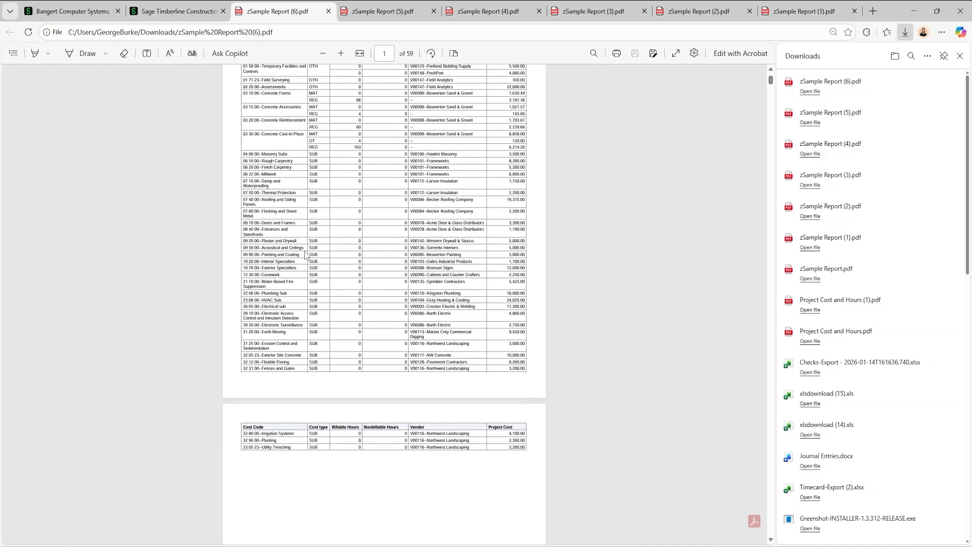
scroll(314, 280, down, 6)
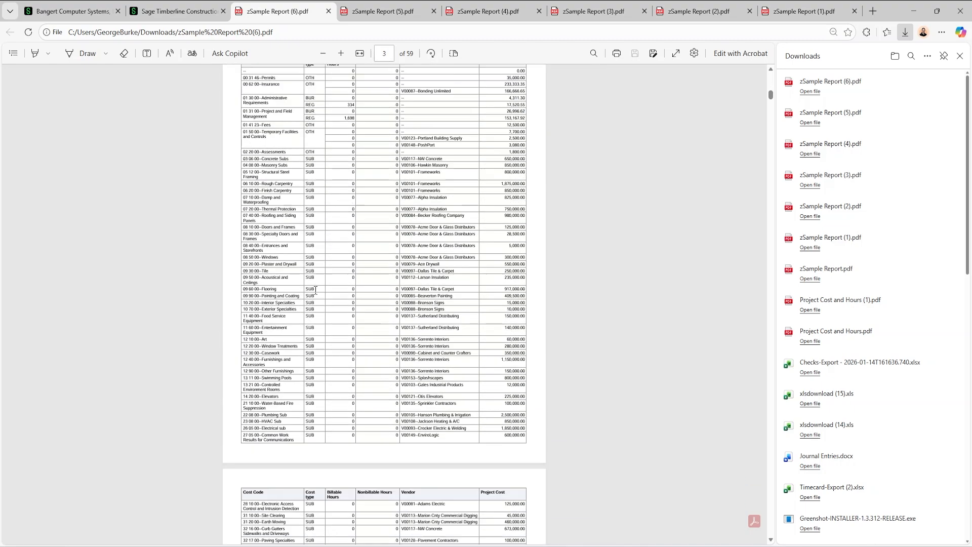
scroll(330, 283, up, 13)
scroll(333, 288, up, 6)
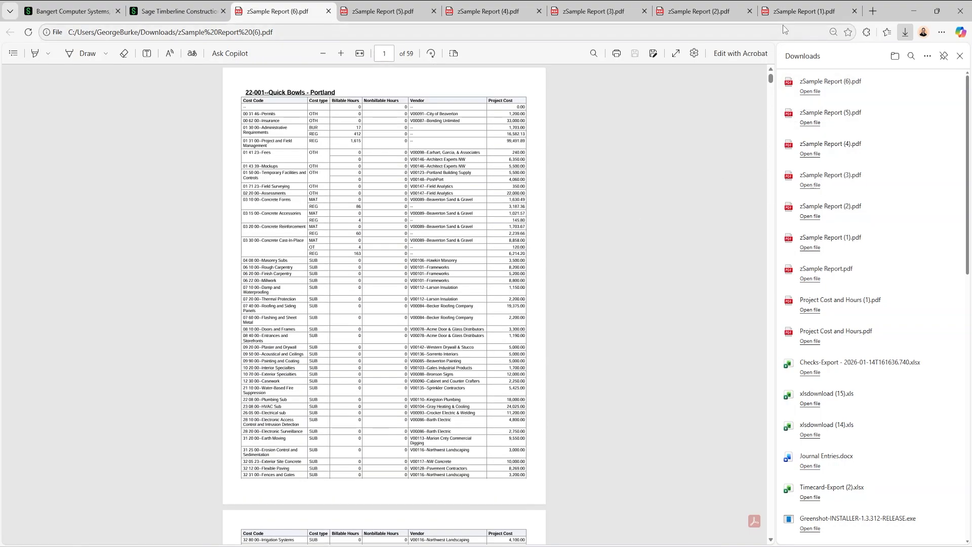
Review the earlier exports zSample Report (1).pdf and zSample Report.pdf, examining their split rows, headings and the start of project 22-002
click(794, 11)
scroll(502, 281, down, 10)
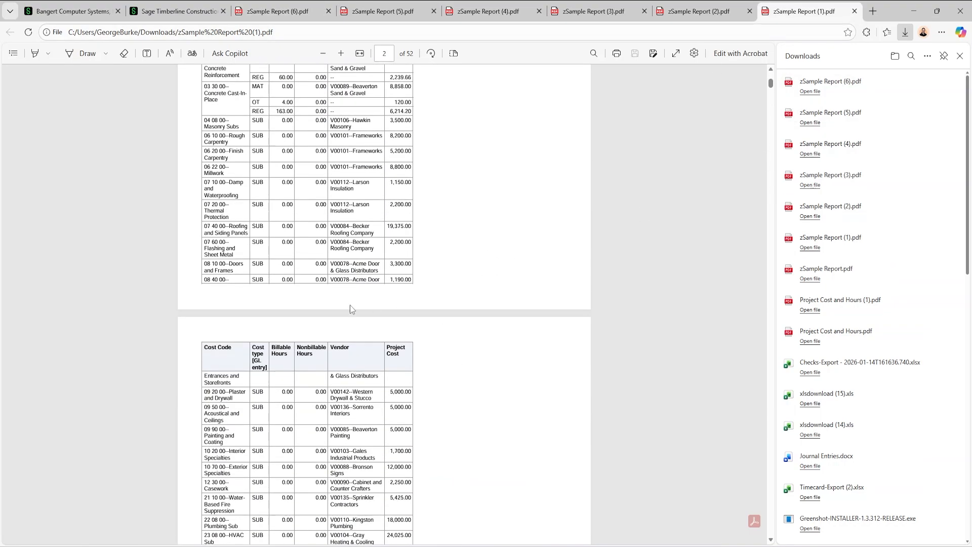
scroll(289, 395, up, 6)
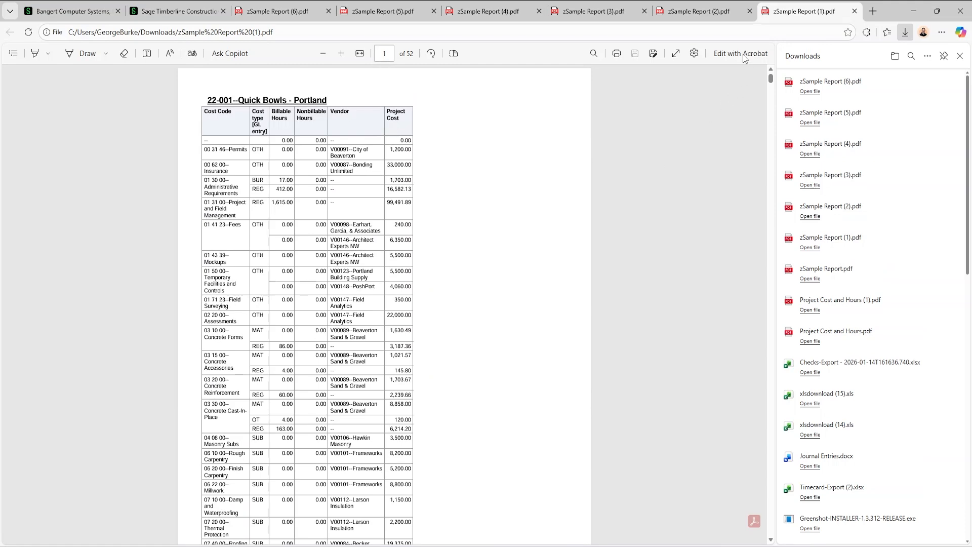
click(834, 271)
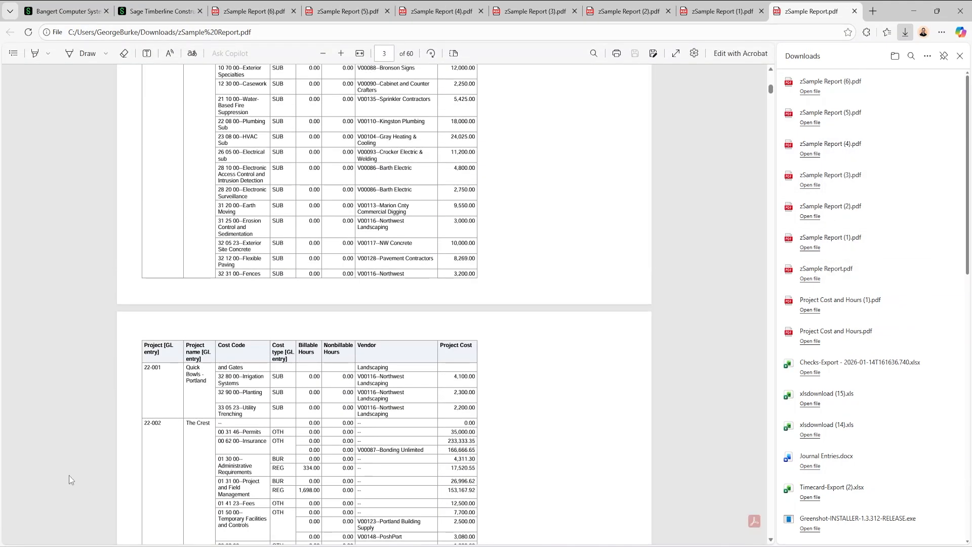
drag(162, 422, 189, 420)
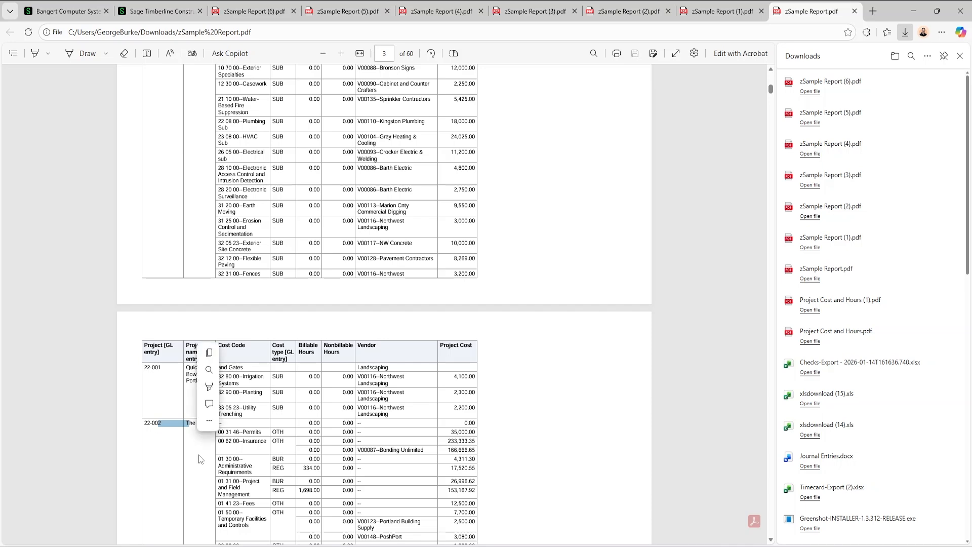
click(189, 466)
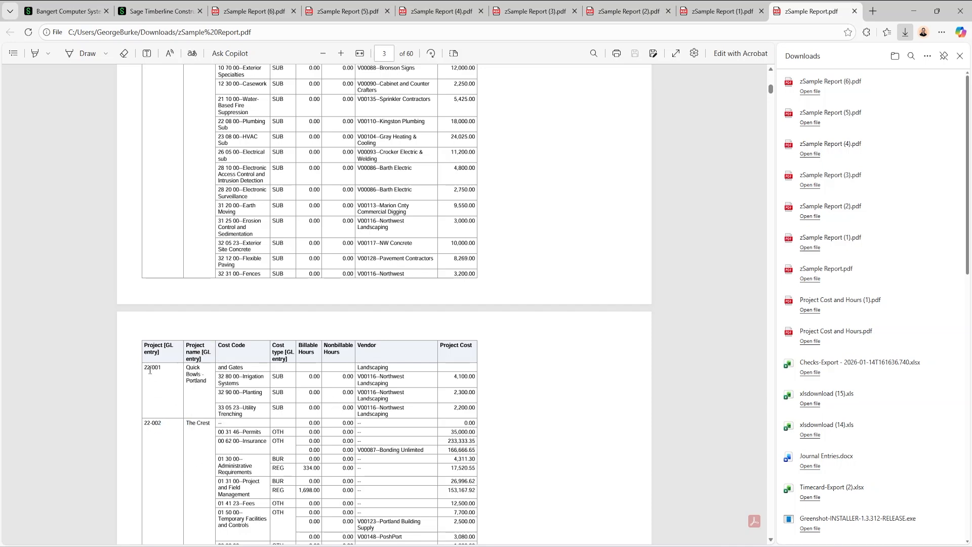
scroll(293, 392, up, 15)
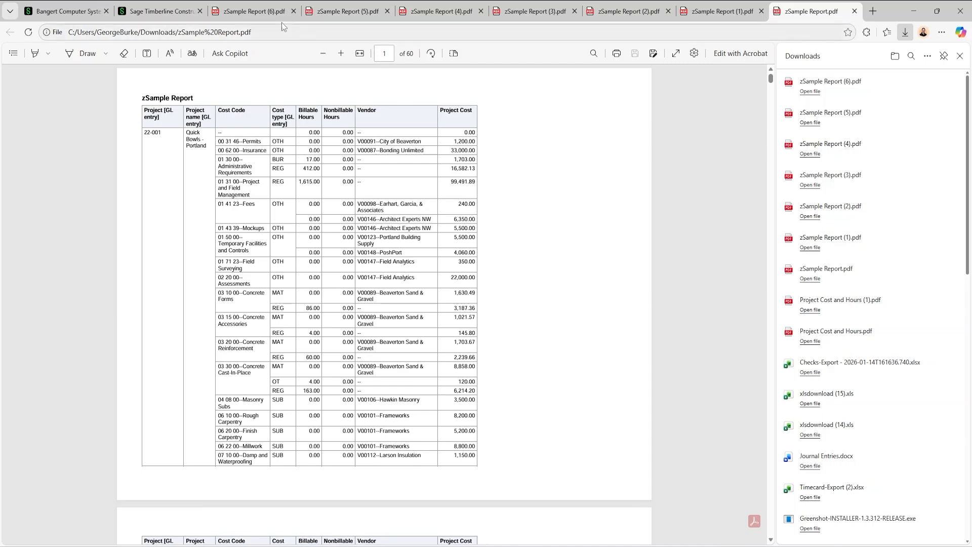
Return to zSample Report (6).pdf and compare how its rows, repeated headings and projects break across the first four pages
click(264, 14)
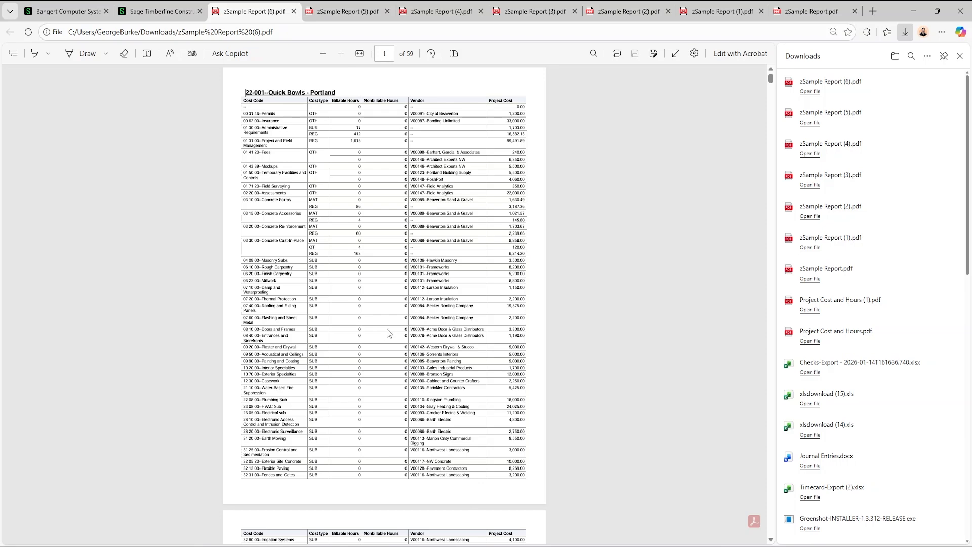
scroll(362, 275, down, 2)
scroll(393, 429, up, 2)
scroll(424, 273, down, 13)
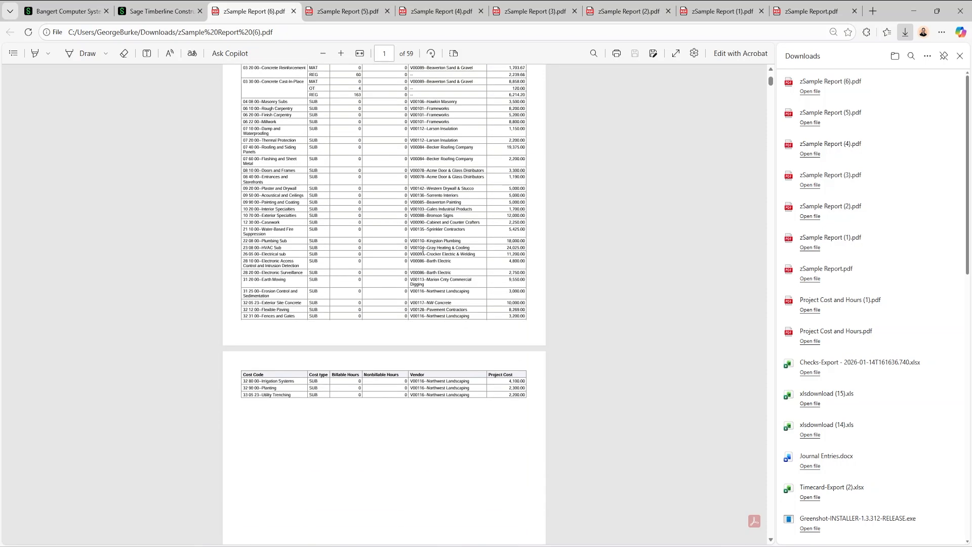
scroll(423, 313, down, 9)
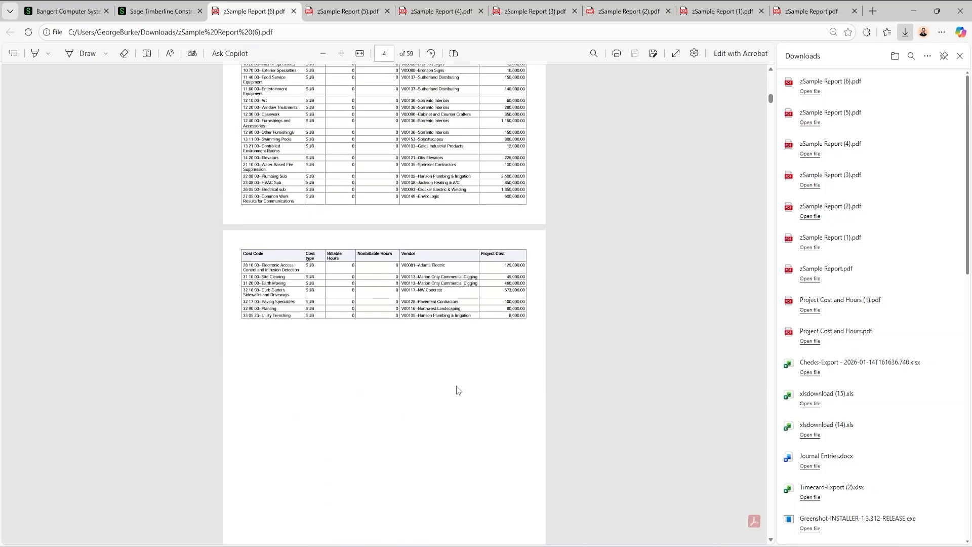
scroll(467, 404, up, 15)
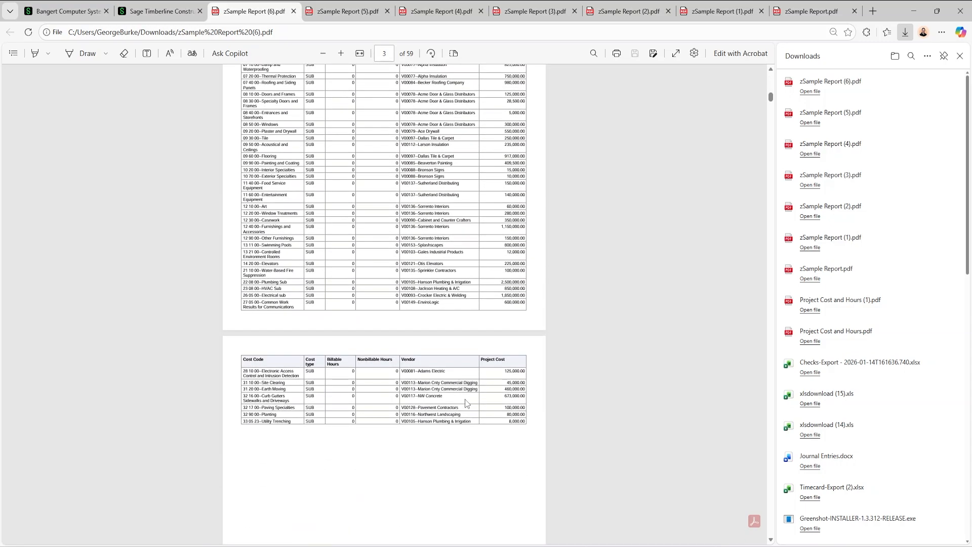
scroll(465, 399, up, 7)
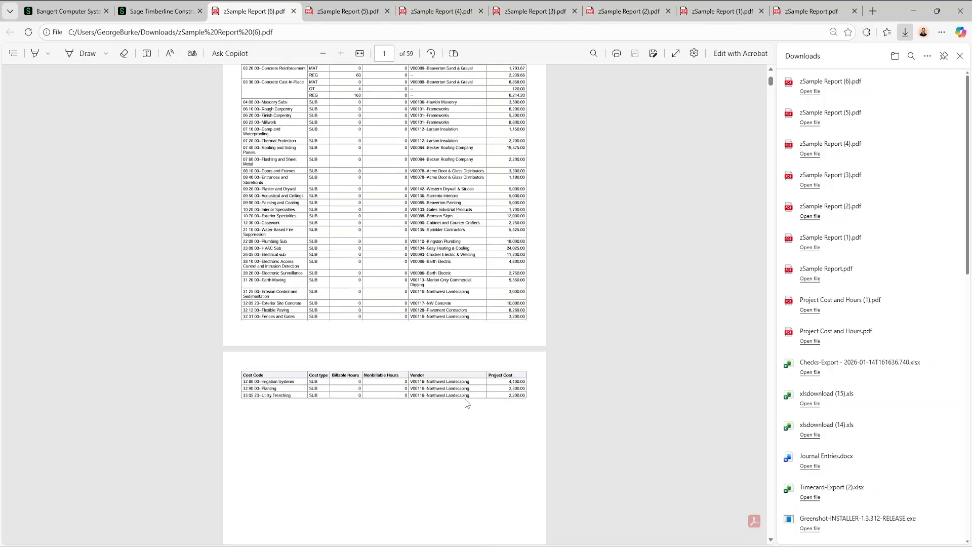